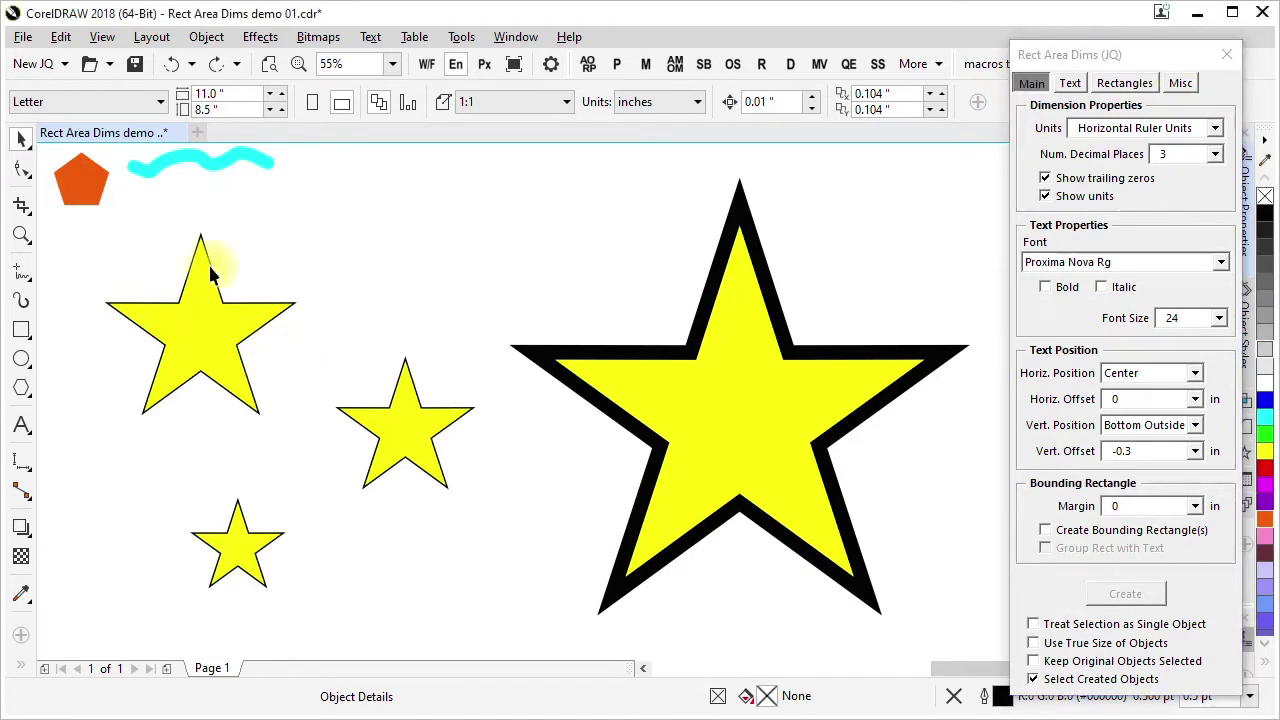
- Add trial dimension labels under the three small stars, then undo them
left_click_drag(80, 224, 376, 568)
left_click_drag(477, 638, 483, 643)
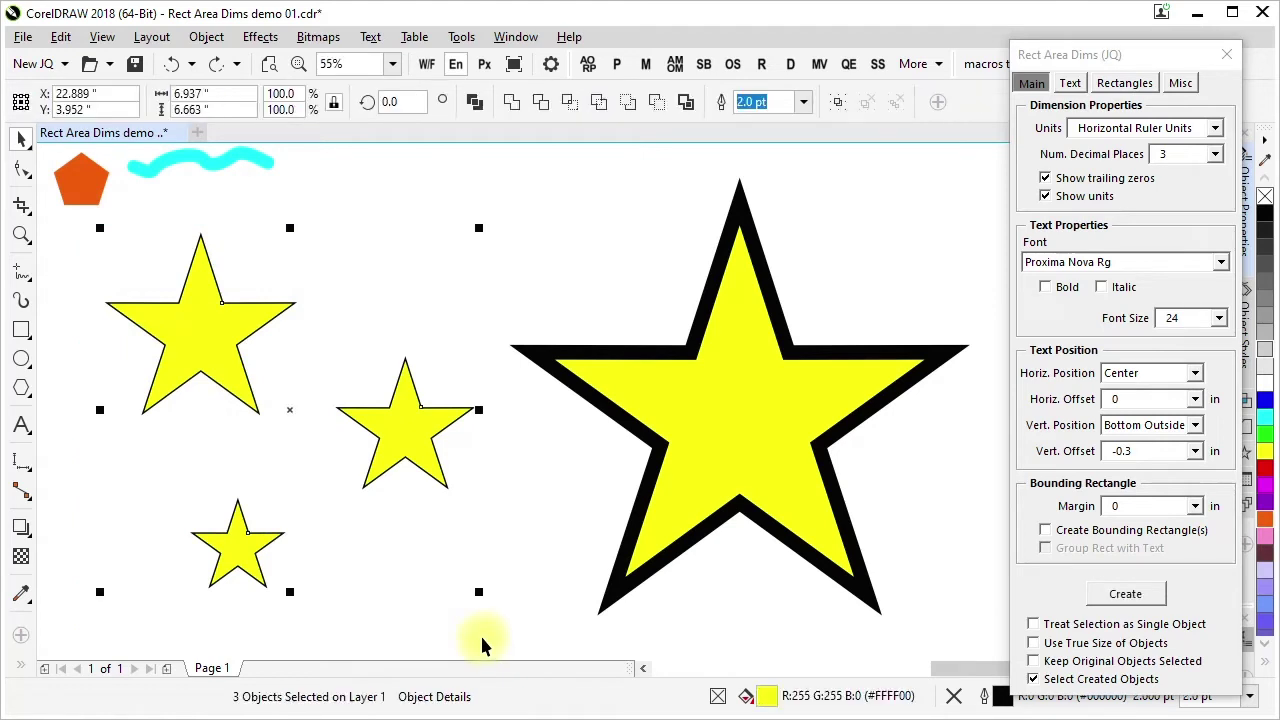
left_click(1128, 596)
left_click(546, 626)
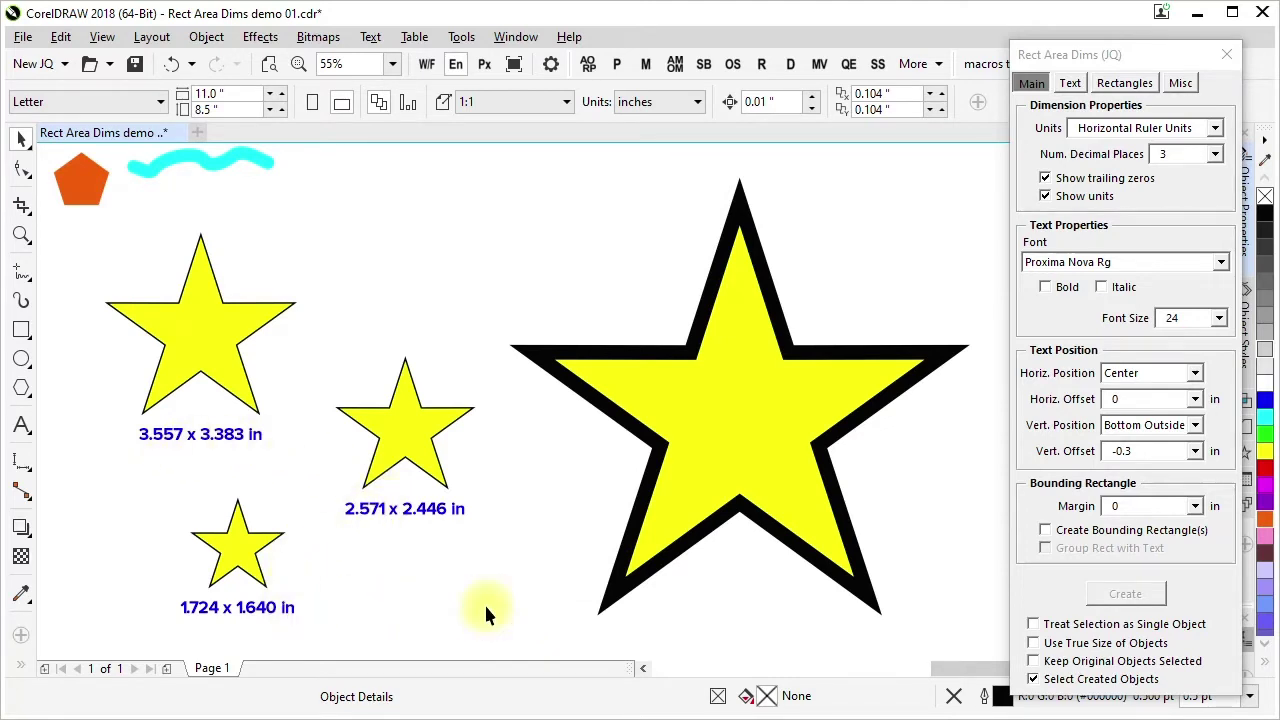
key("ctrl+z")
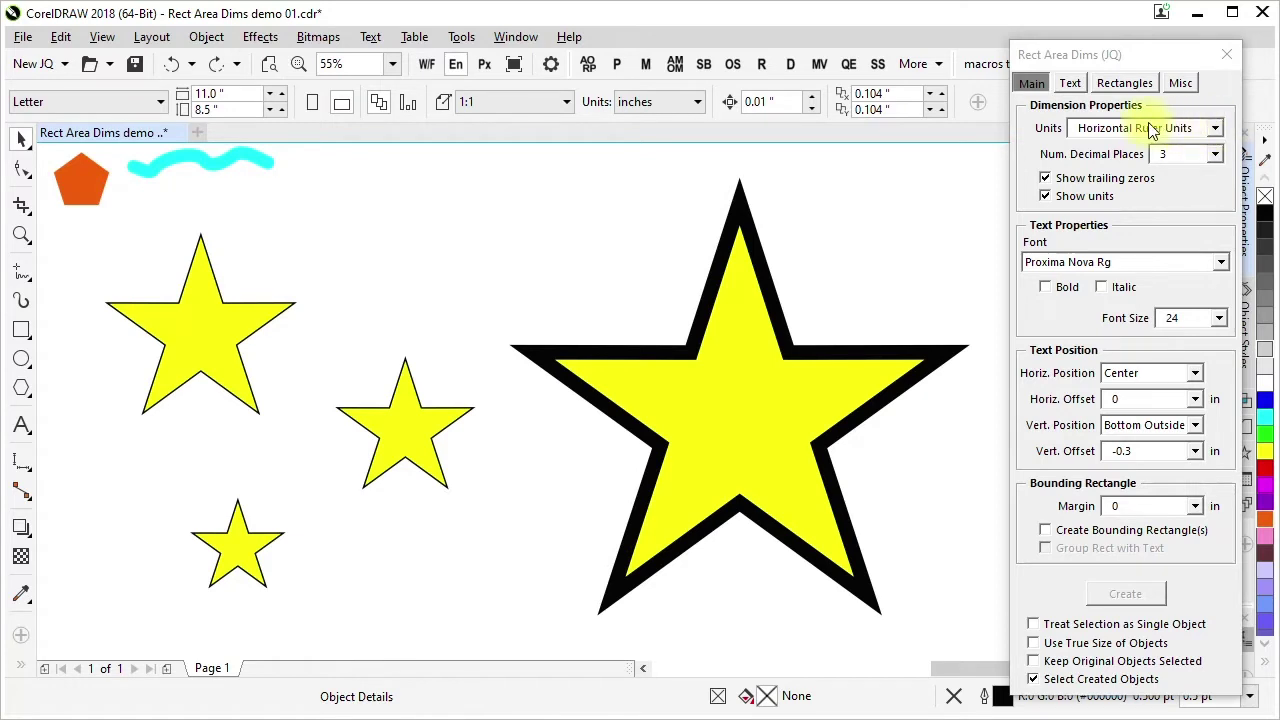
- Keep units matching the ruler and labels centred horizontally below the objects
left_click(1214, 133)
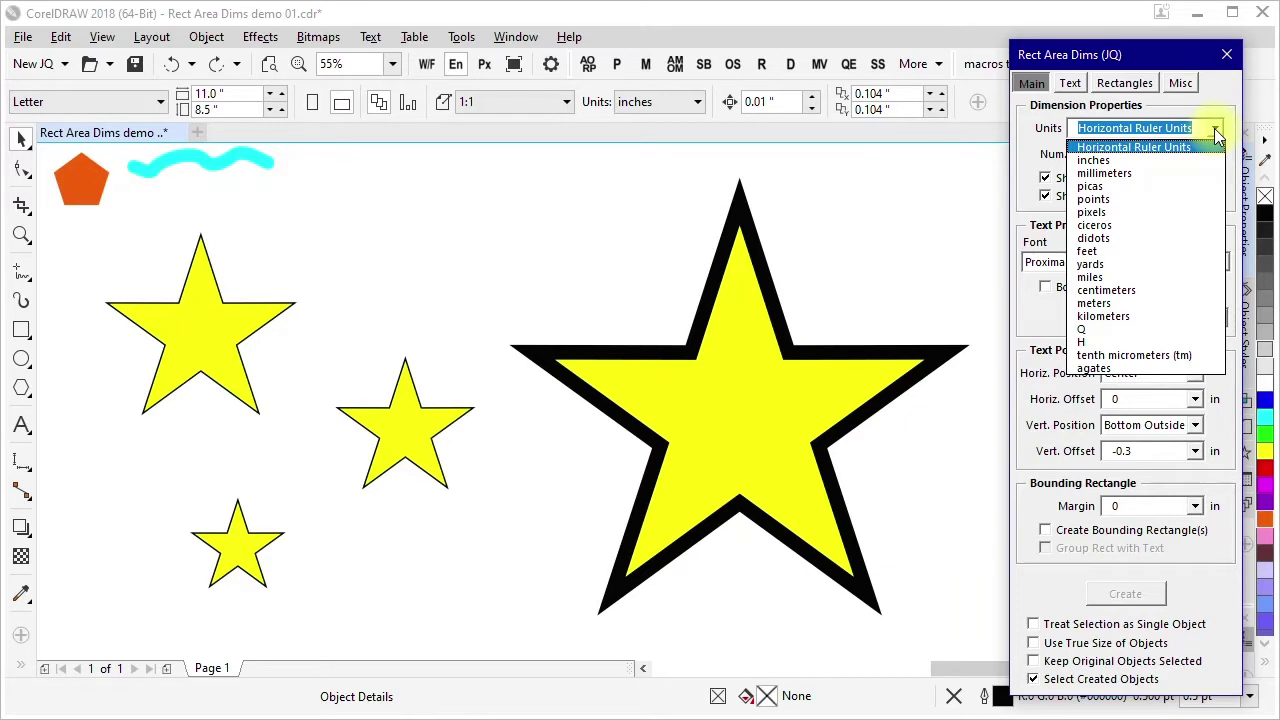
left_click(1216, 134)
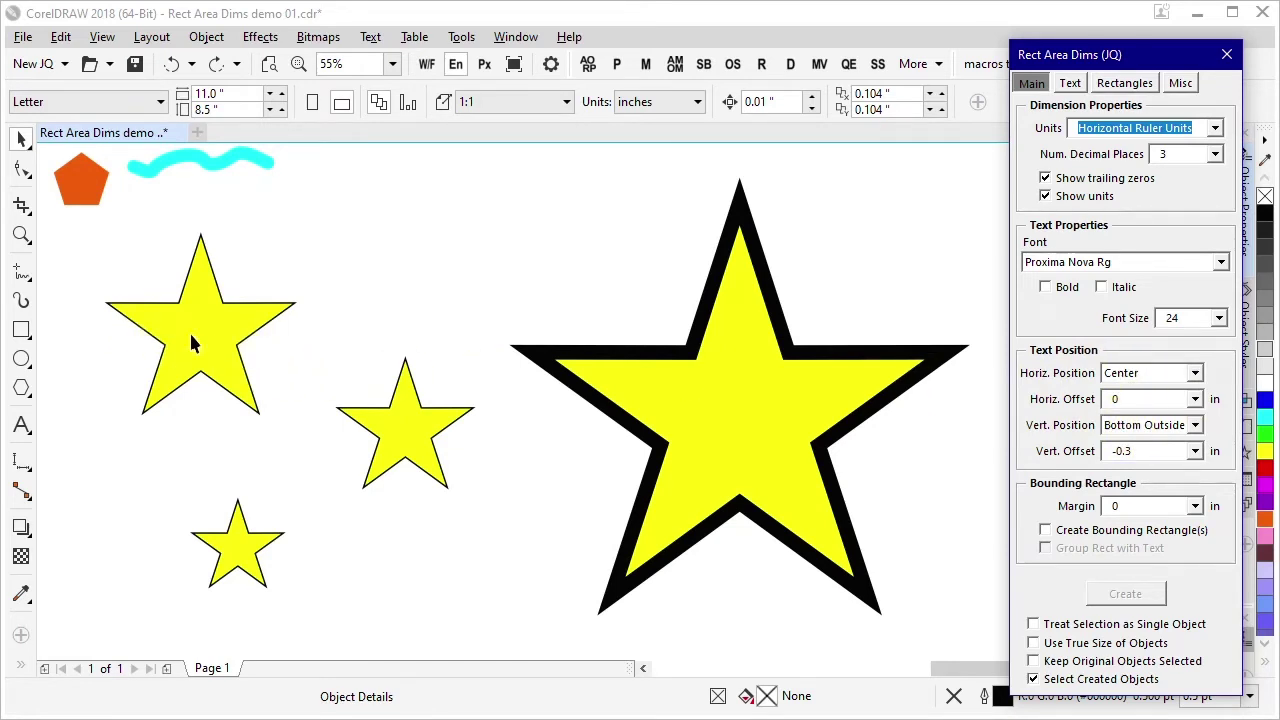
left_click(1196, 372)
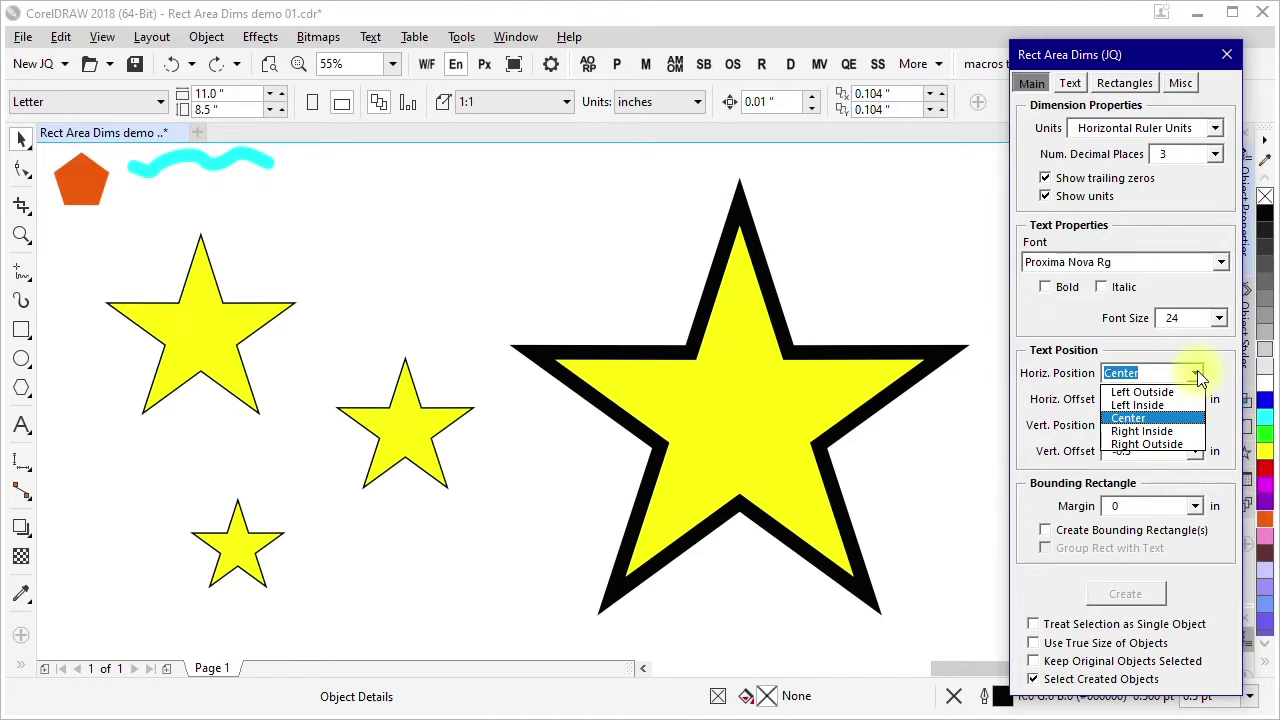
left_click(1198, 374)
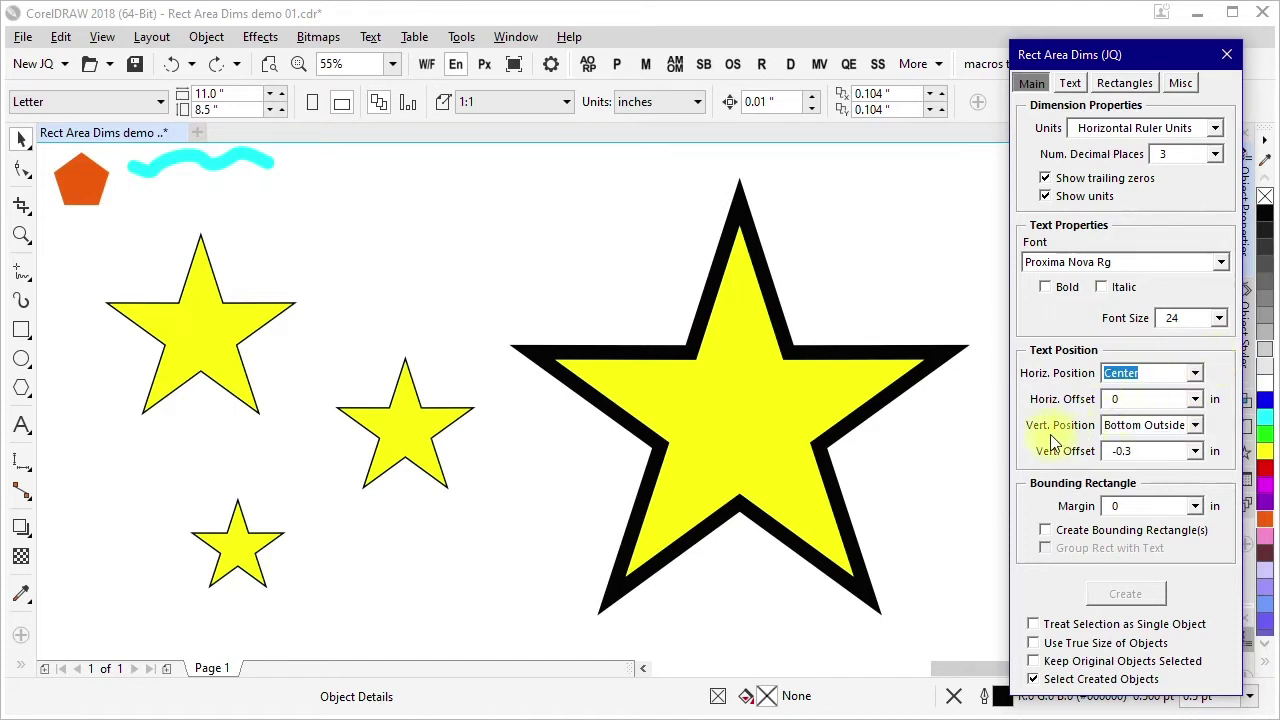
left_click(1197, 425)
left_click(1198, 424)
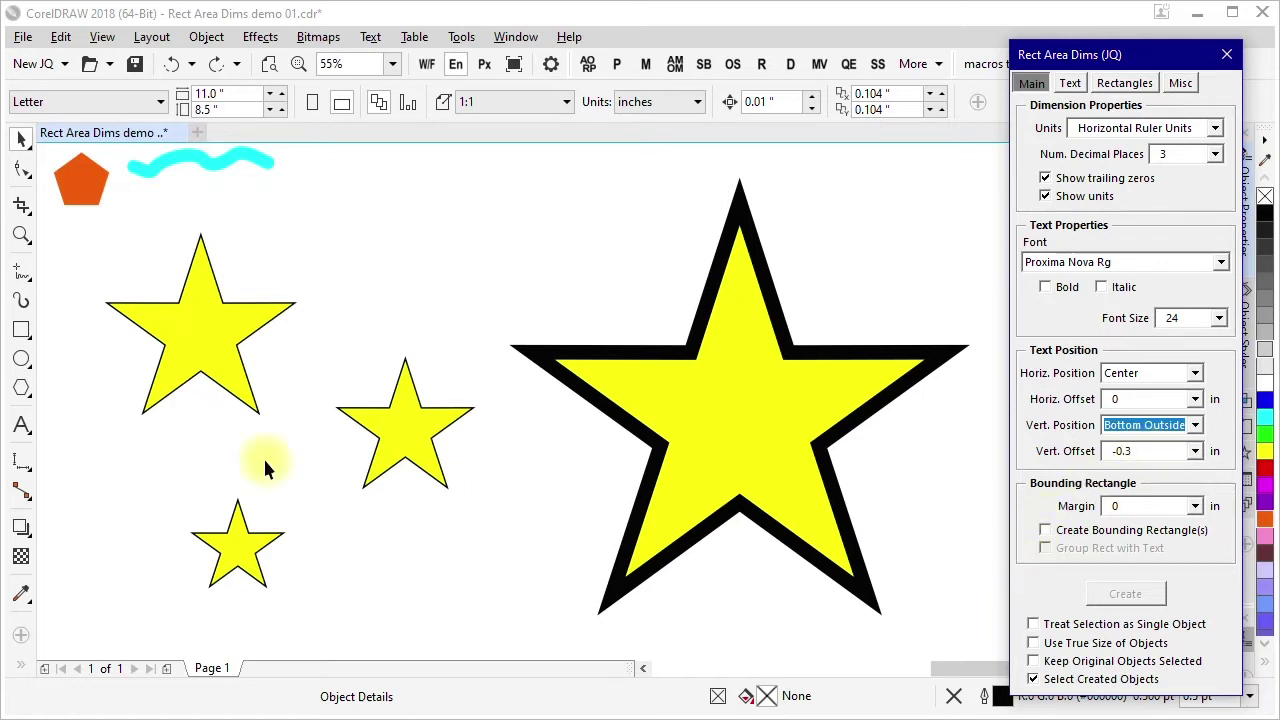
- Measure the three stars as a single object, then delete the resulting combined label
left_click_drag(81, 223, 496, 602)
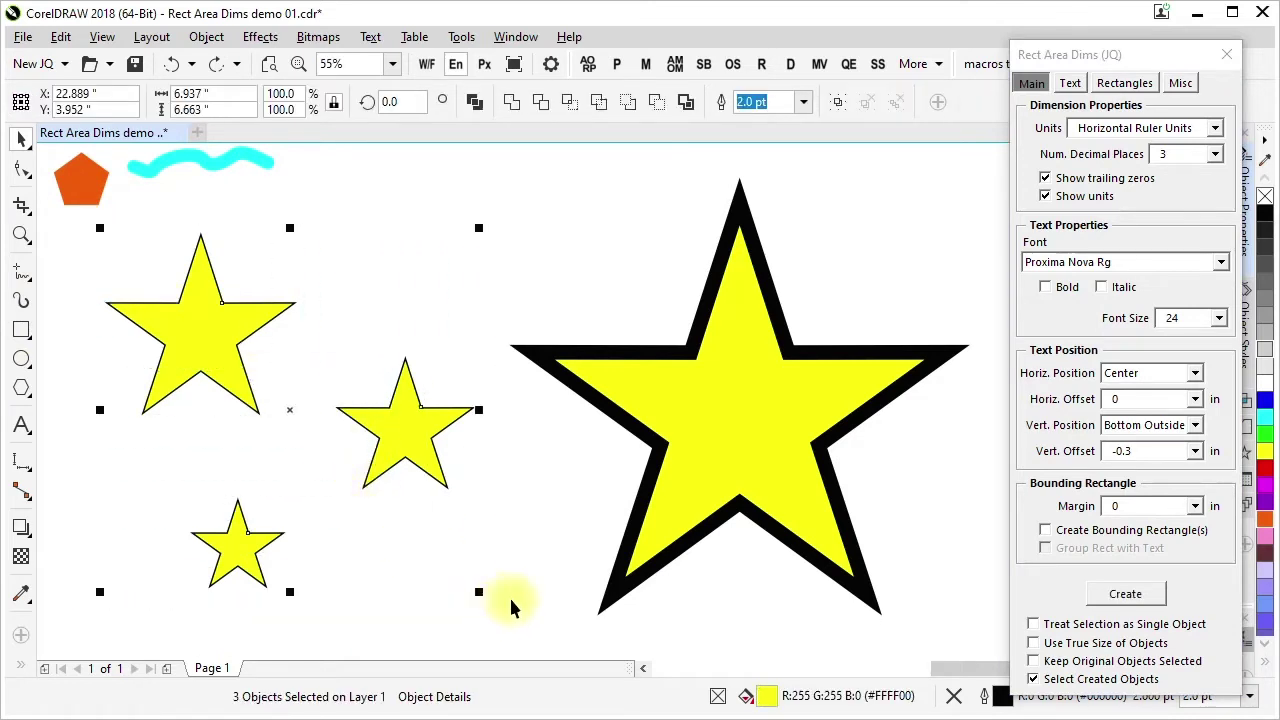
left_click(1033, 625)
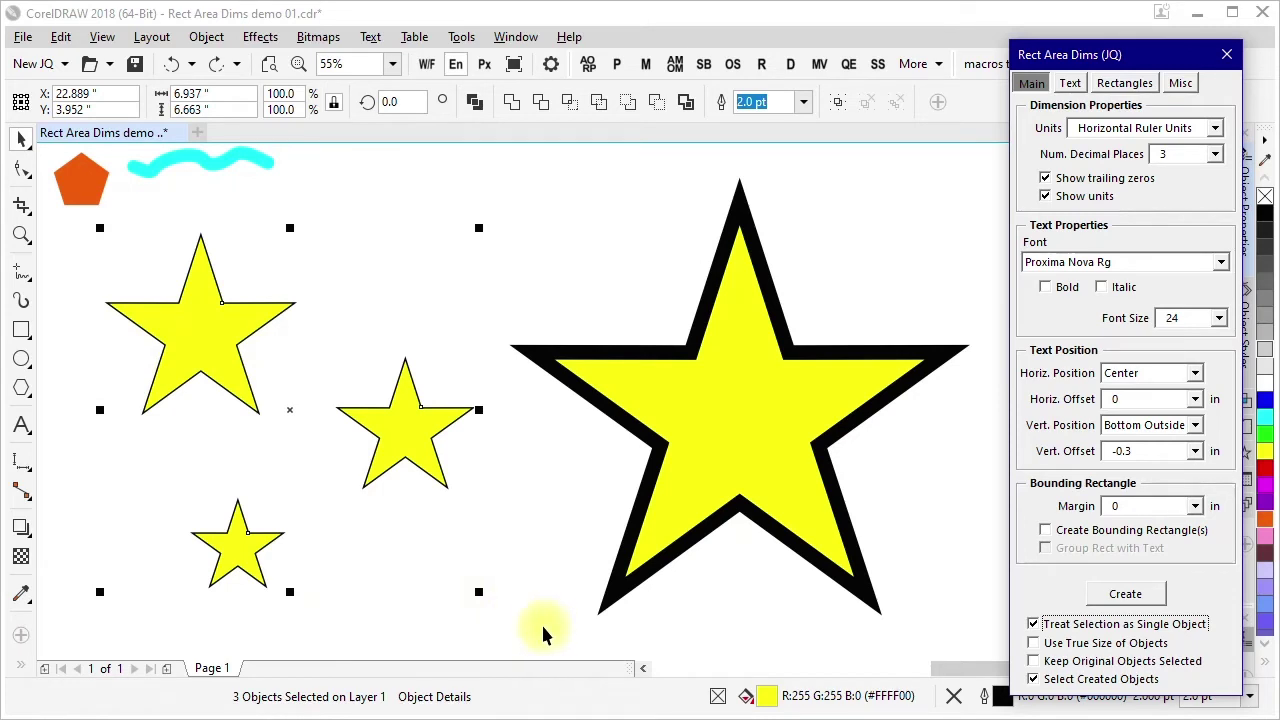
left_click(1112, 596)
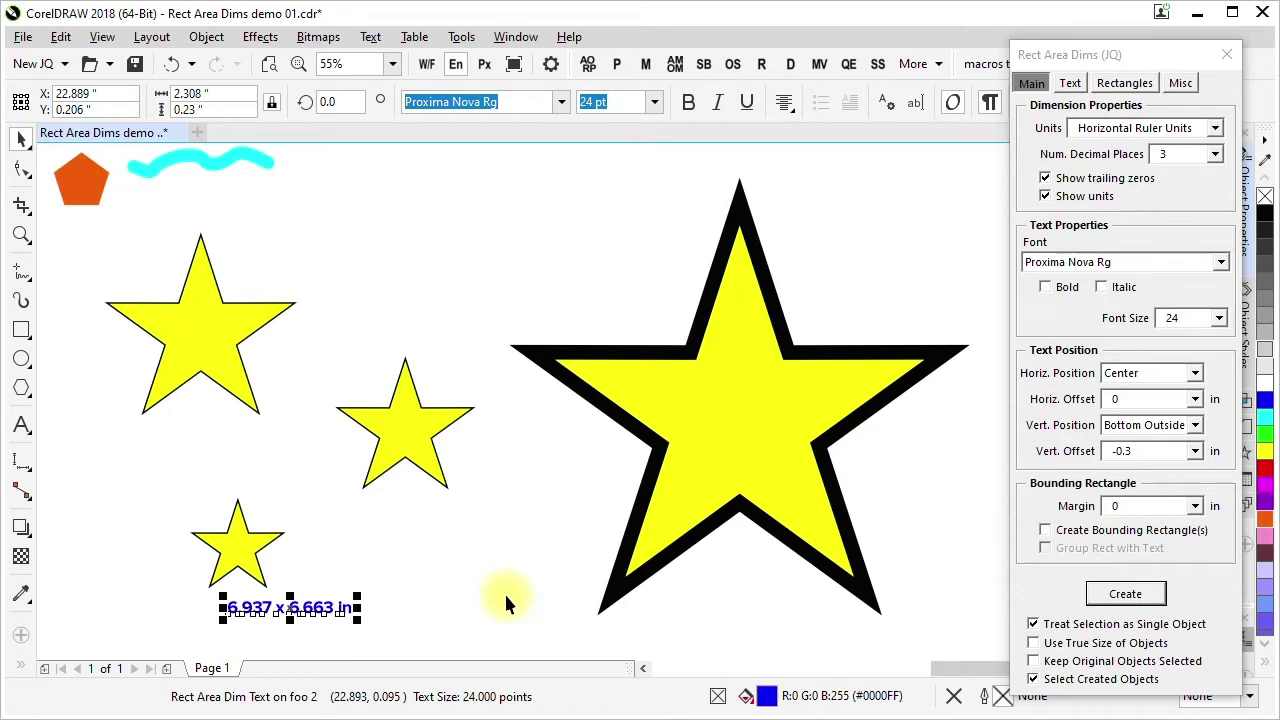
left_click(453, 573)
left_click(322, 607)
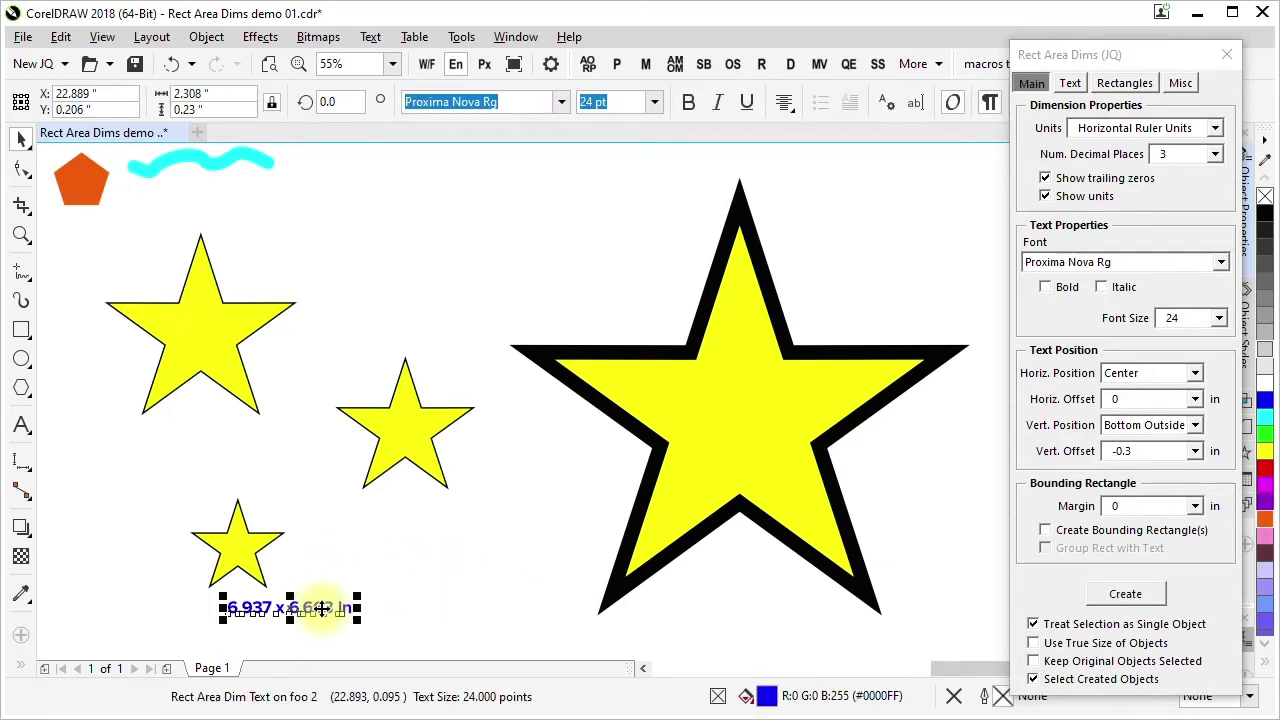
key("Delete")
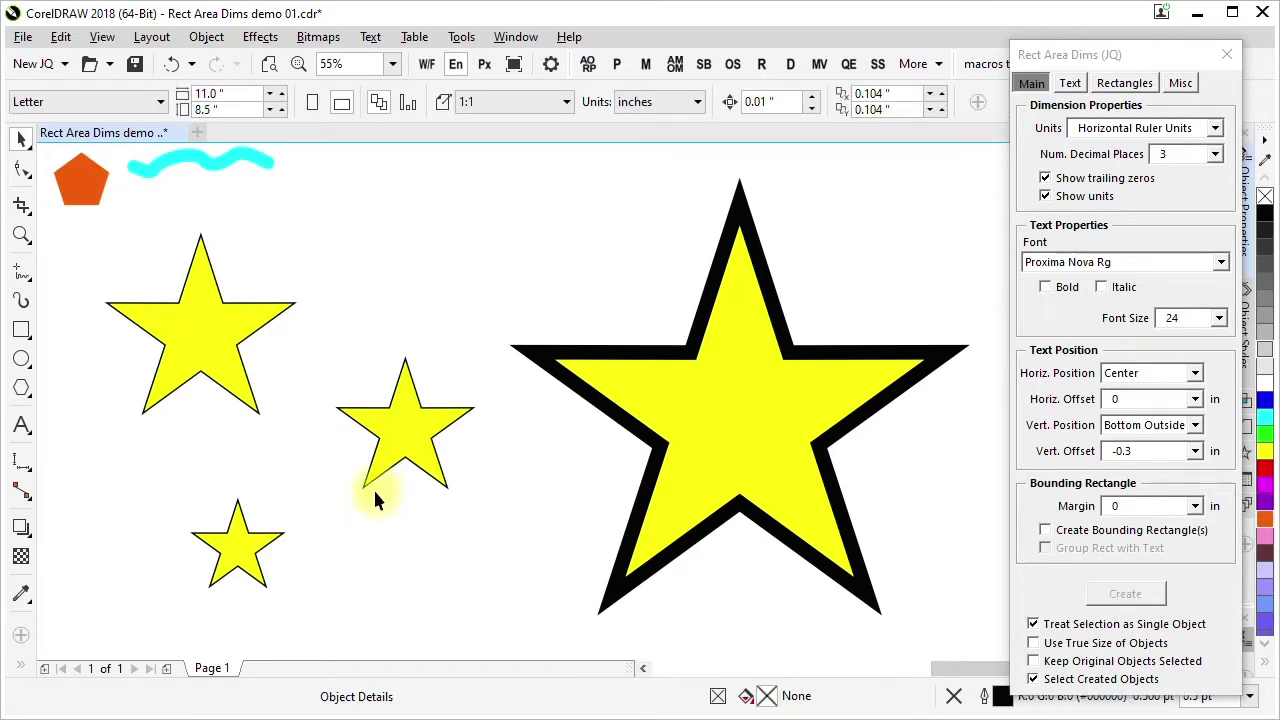
left_click_drag(72, 227, 465, 552)
- Enable Create Bounding Rectangle(s), create a trial 6.937 x 6.663 in frame around the stars, then undo it
left_click_drag(502, 616, 502, 616)
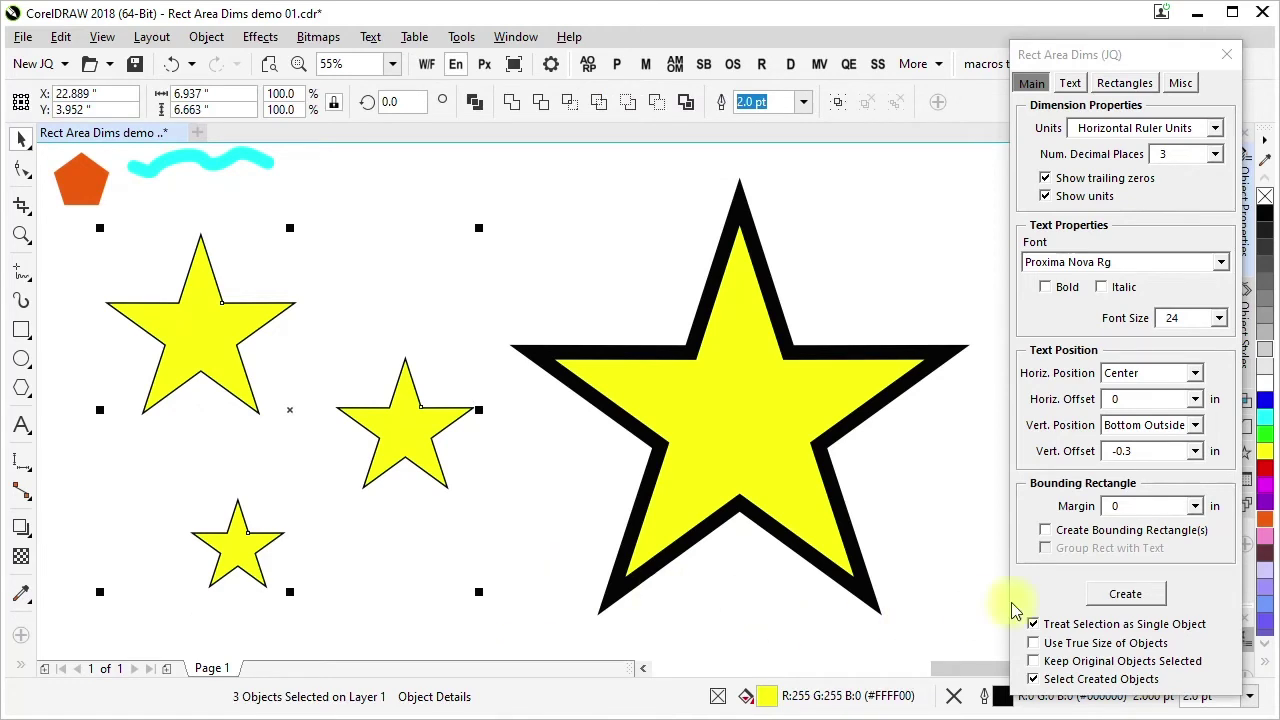
left_click(1046, 533)
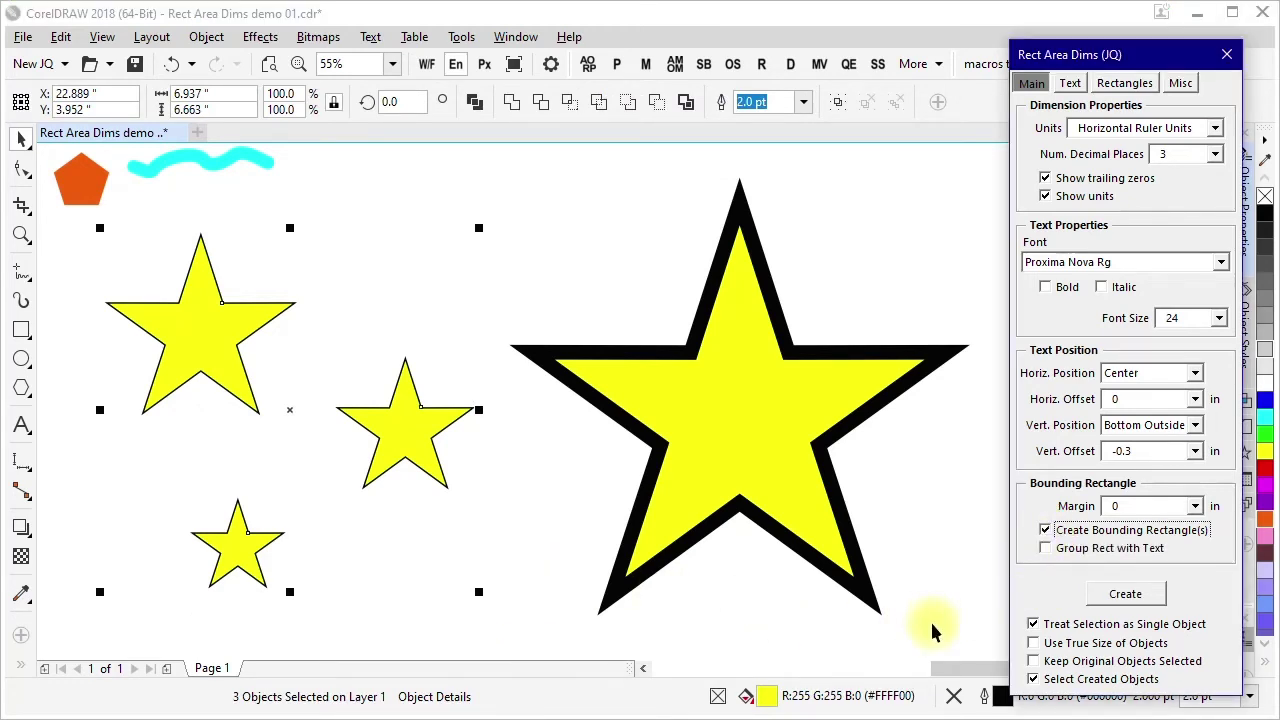
left_click(1118, 596)
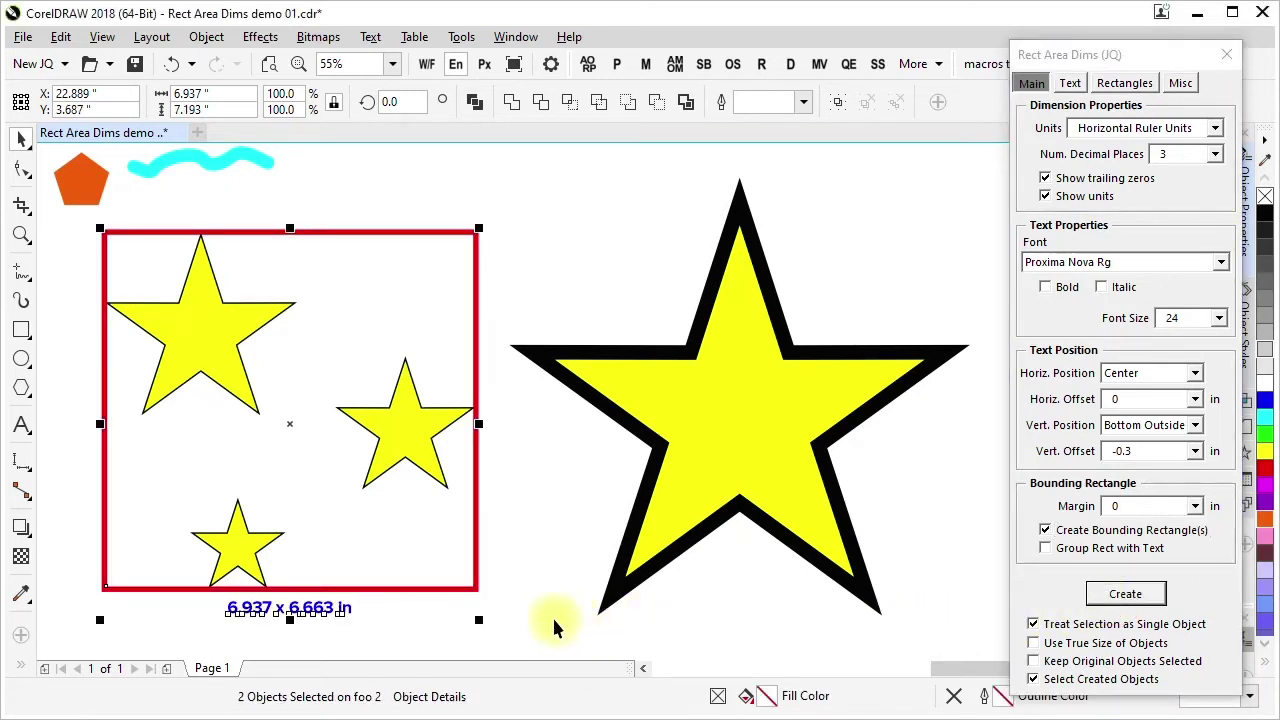
key("ctrl+z")
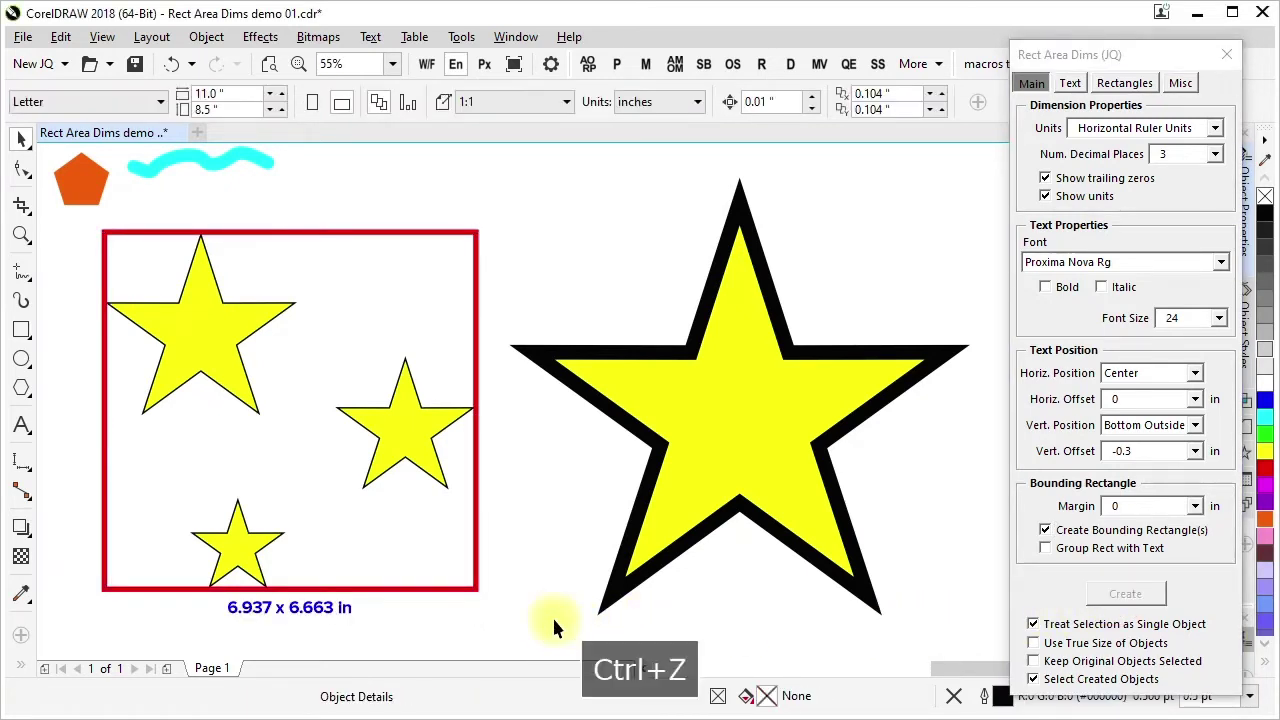
left_click_drag(78, 223, 491, 621)
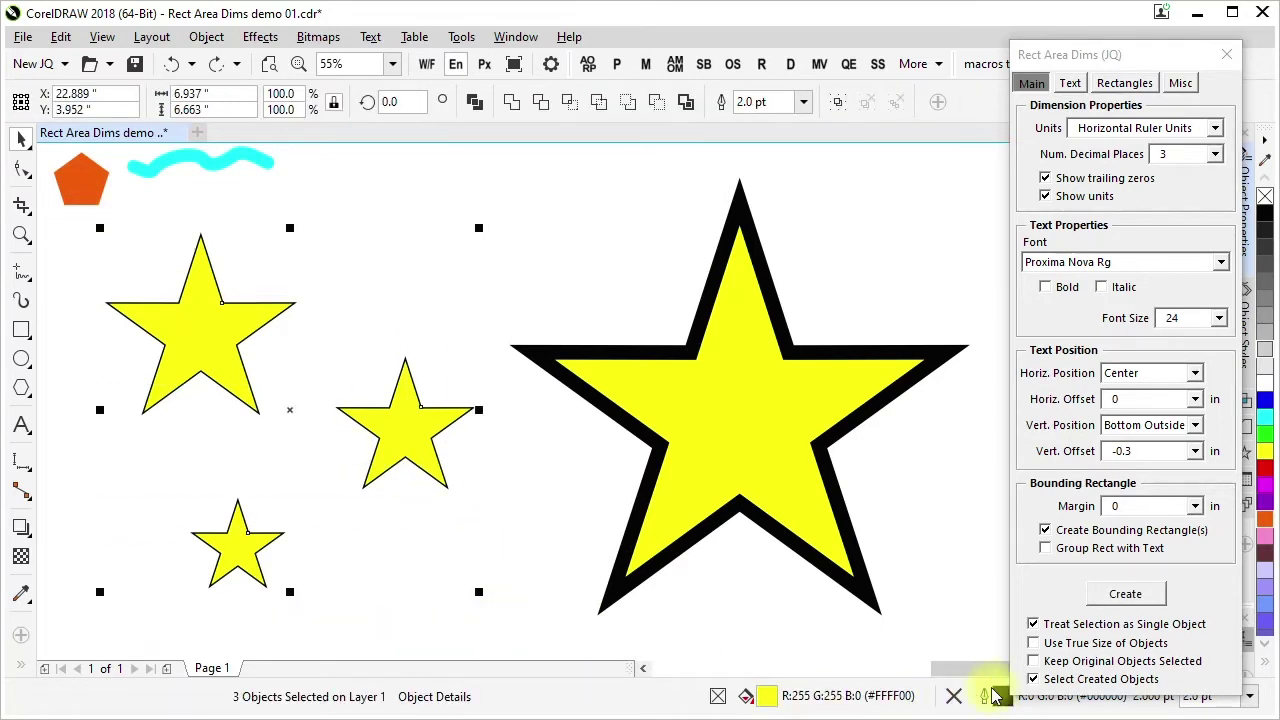
- Measure stars separately, giving frames labelled 3.557 x 3.383, 2.571 x 2.446 and 1.724 x 1.640 in
left_click(1034, 626)
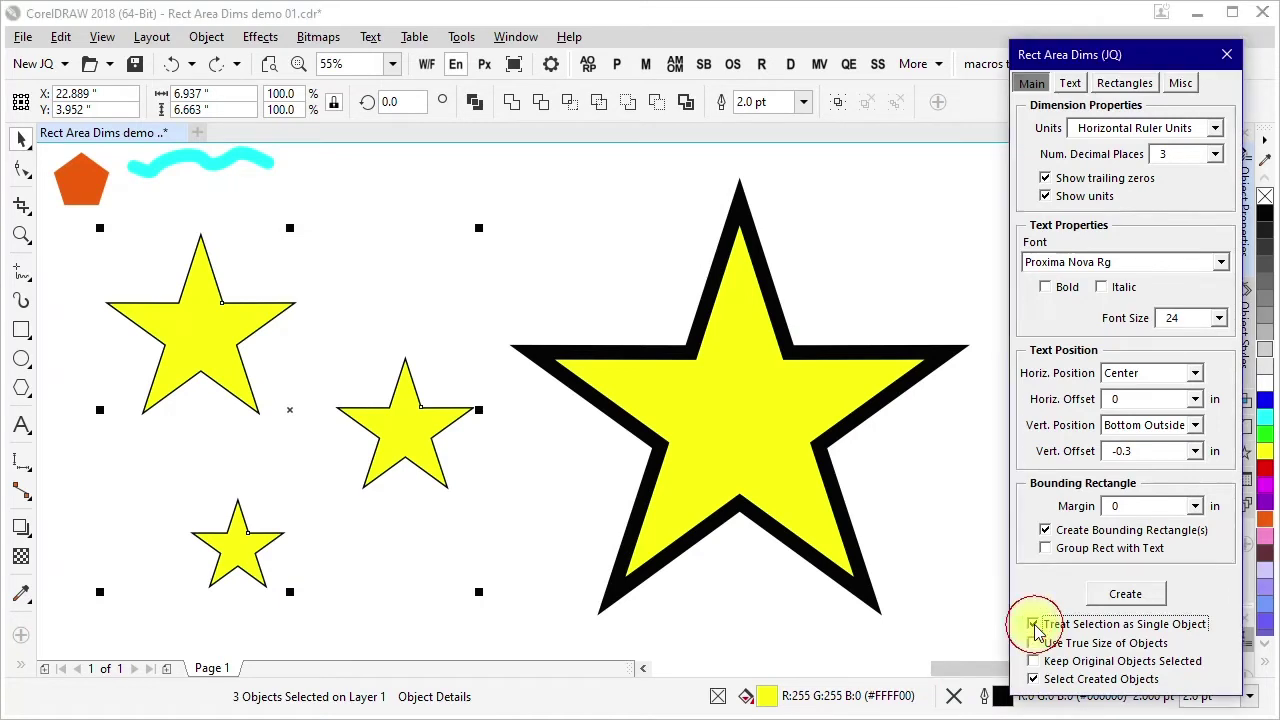
left_click(1121, 594)
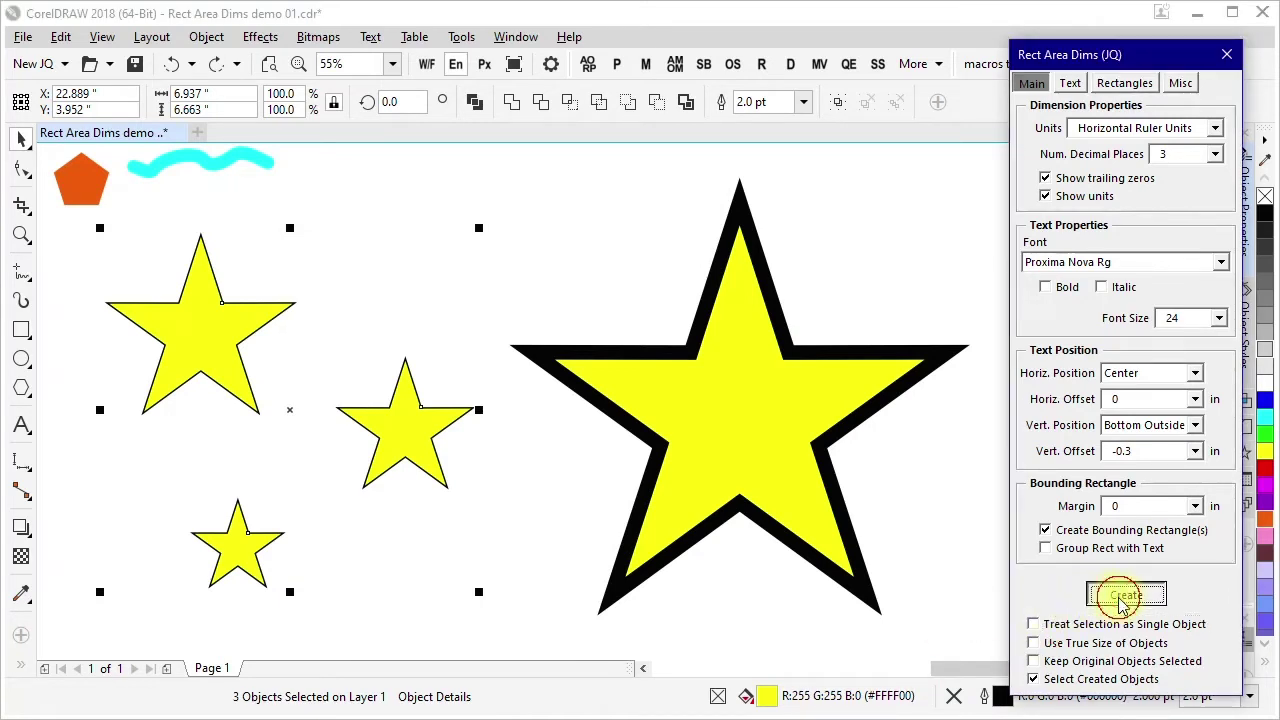
left_click(546, 612)
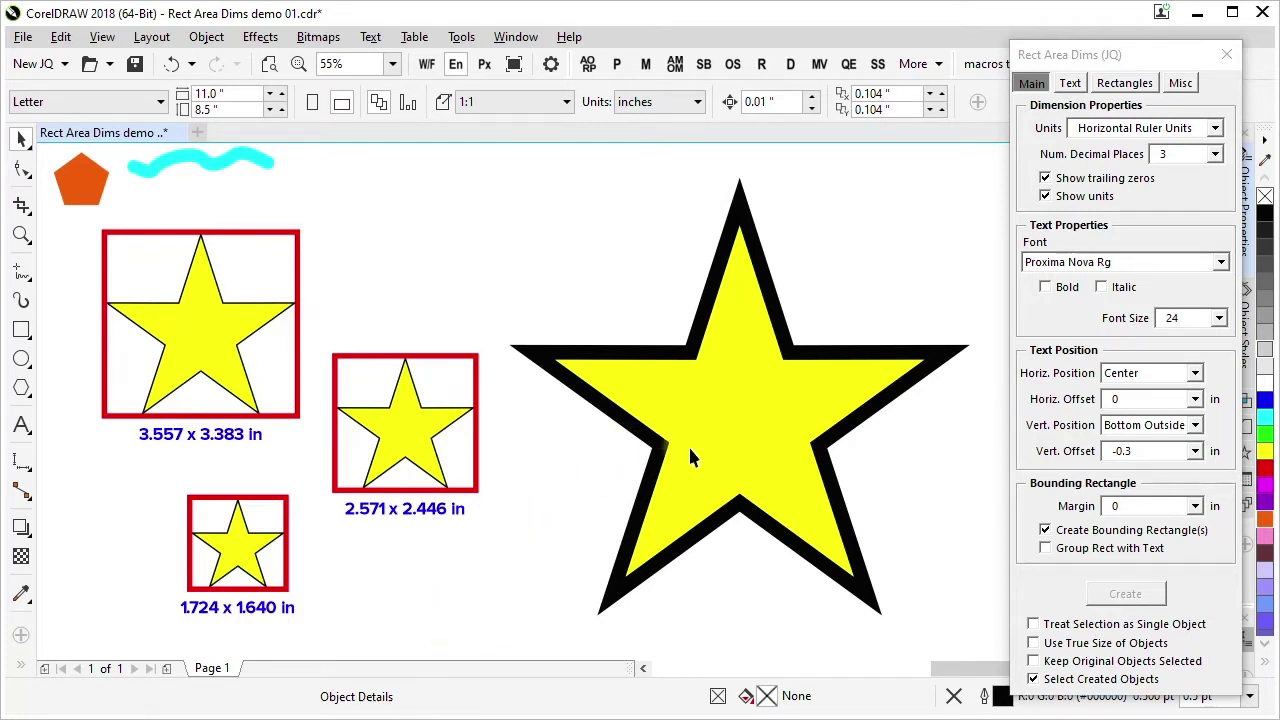
left_click(746, 446)
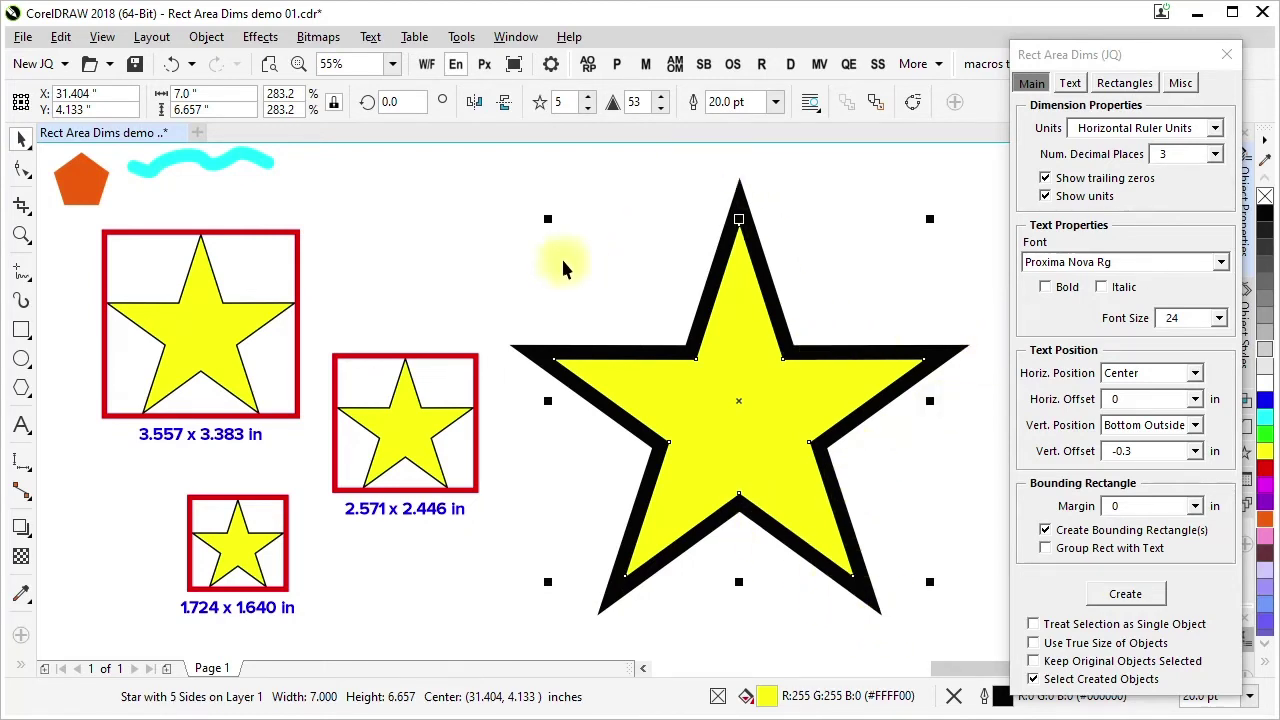
left_click(426, 64)
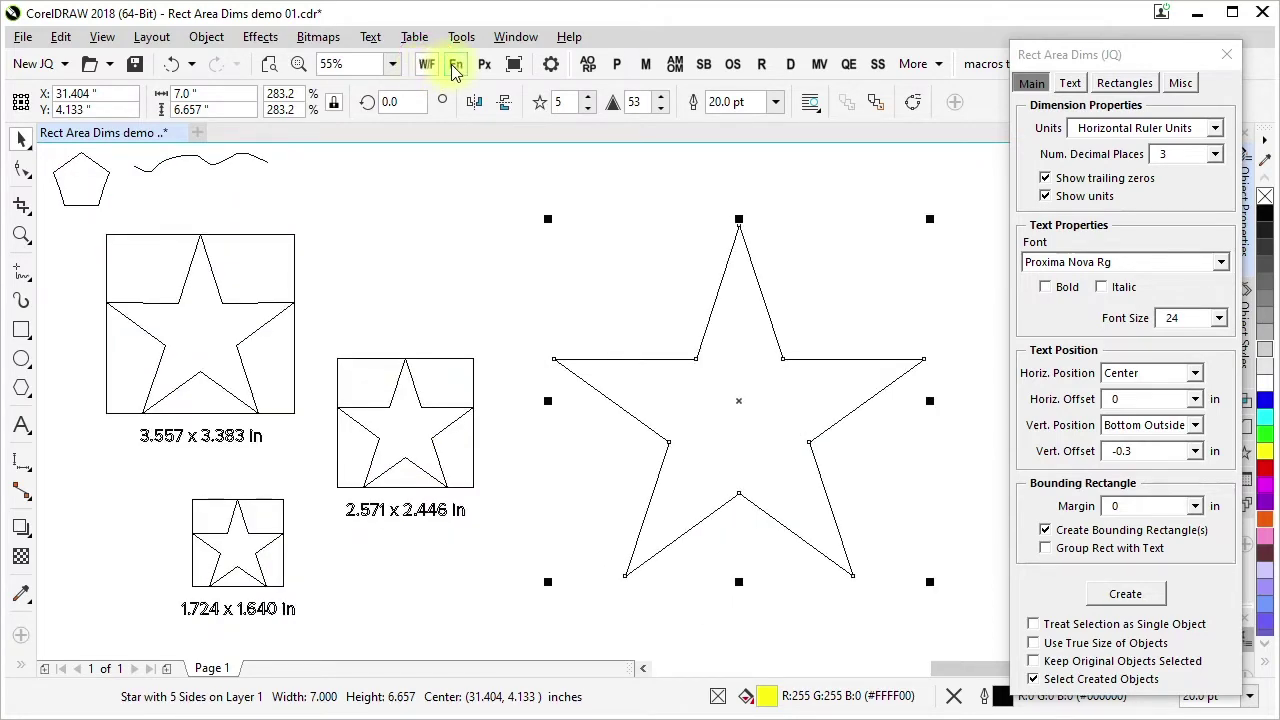
left_click(455, 64)
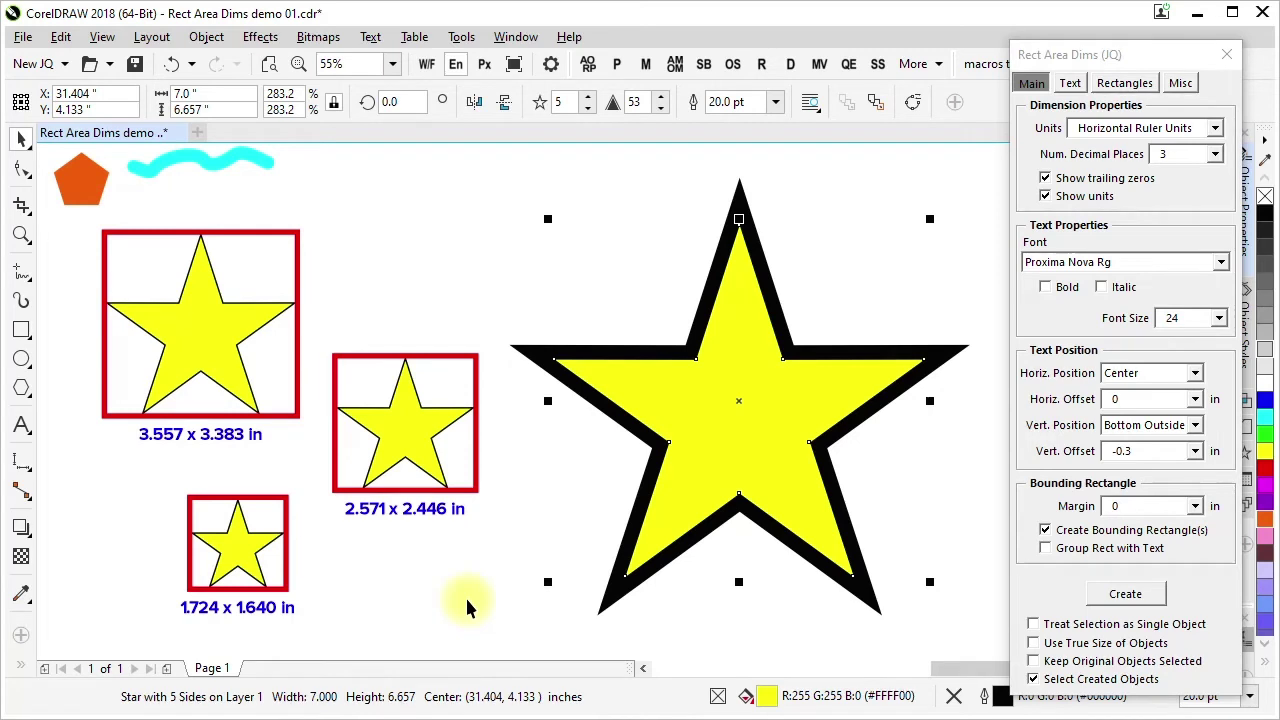
left_click(1127, 597)
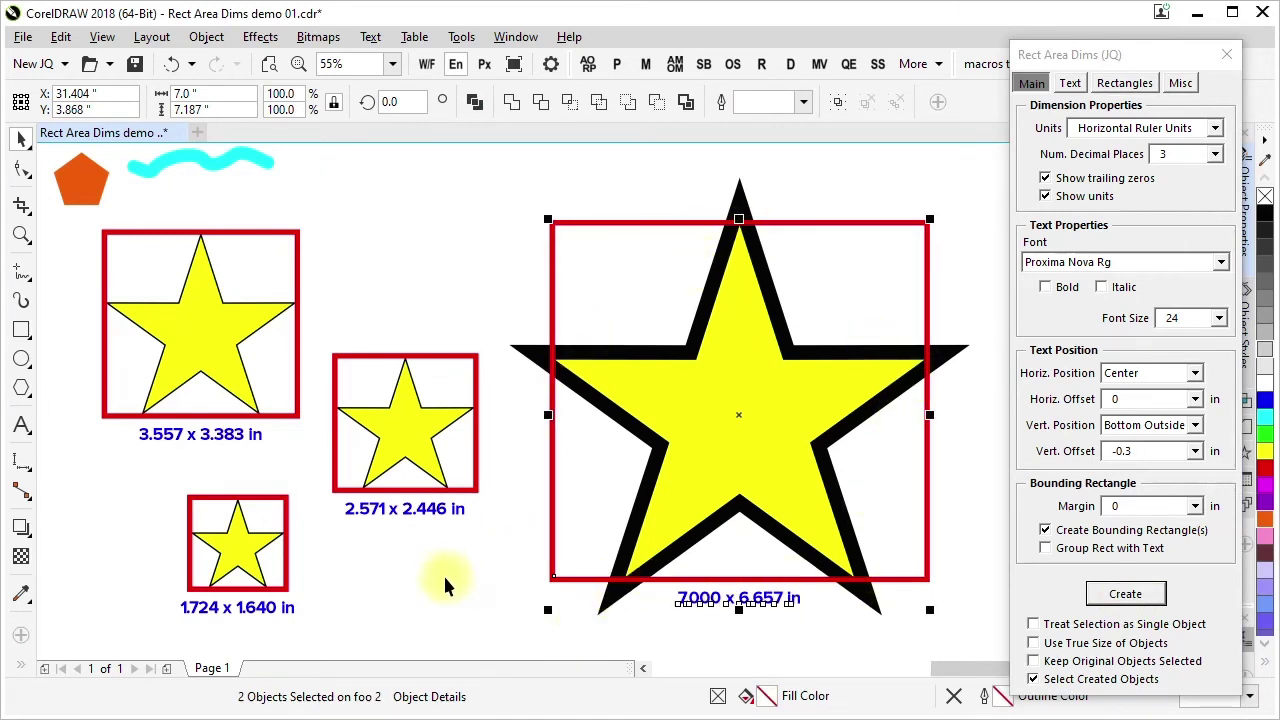
left_click(436, 606)
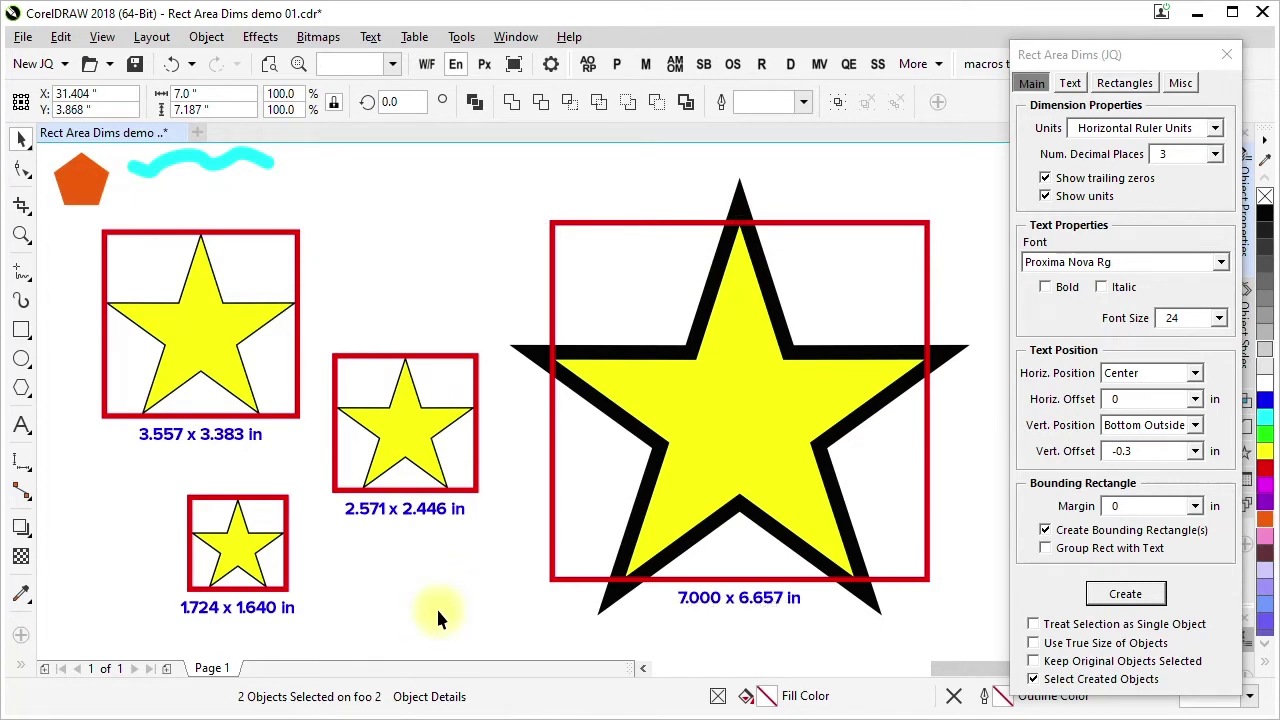
key("ctrl+z")
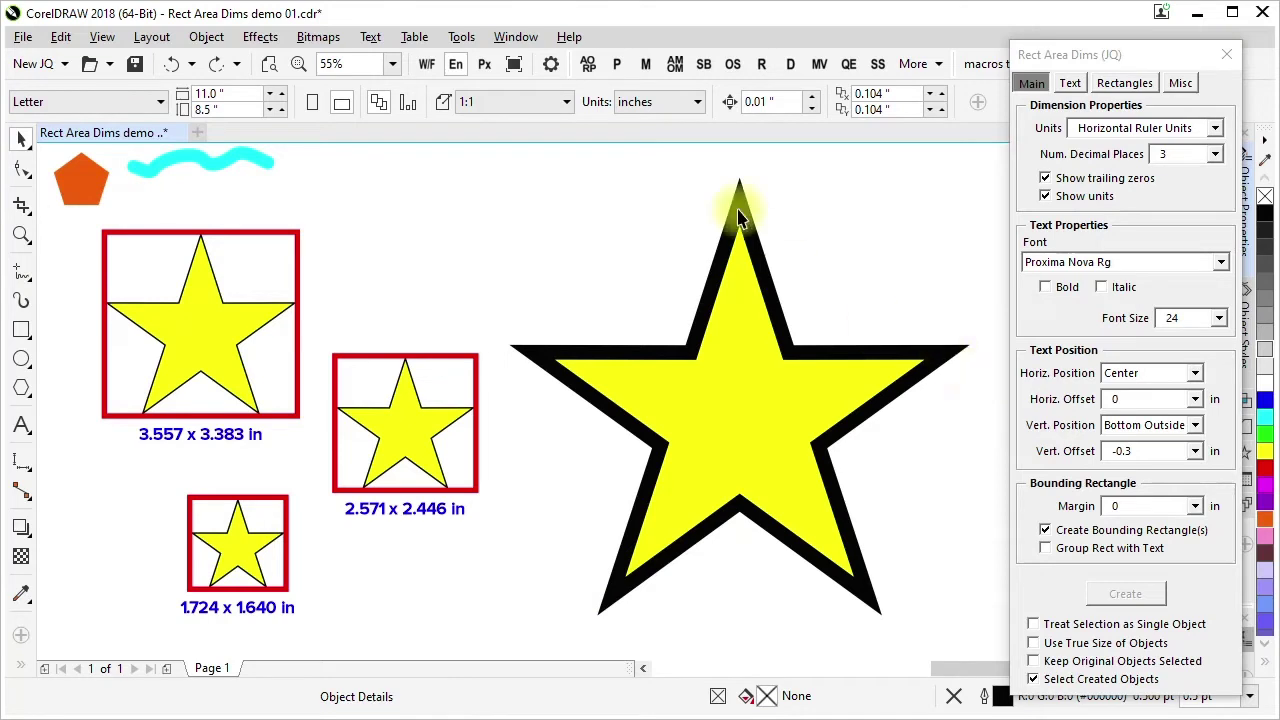
left_click(1035, 645)
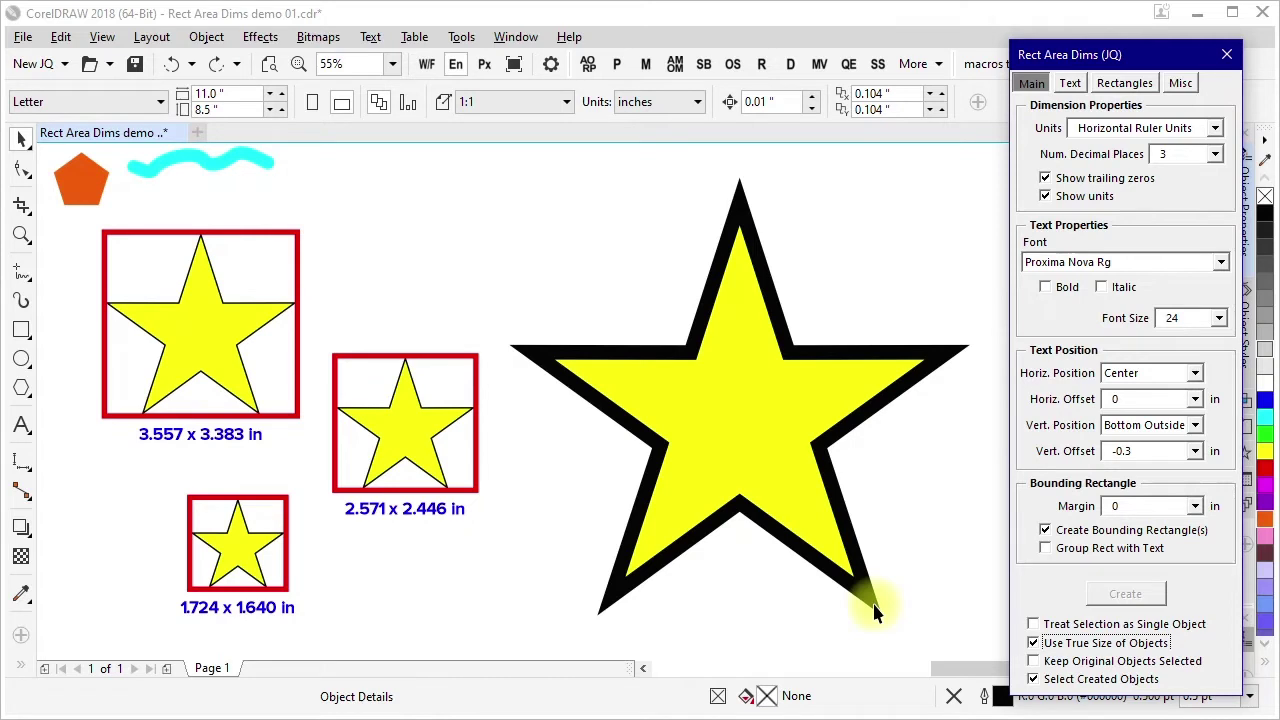
left_click(843, 552)
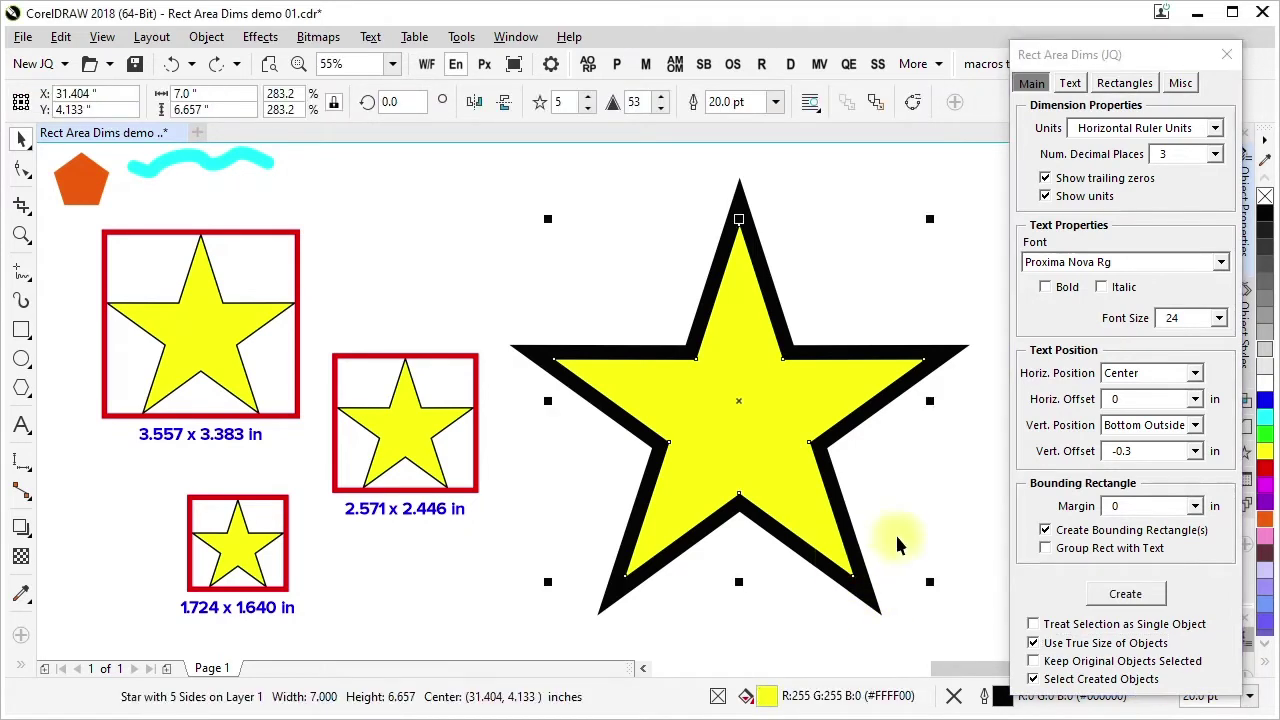
left_click(1125, 594)
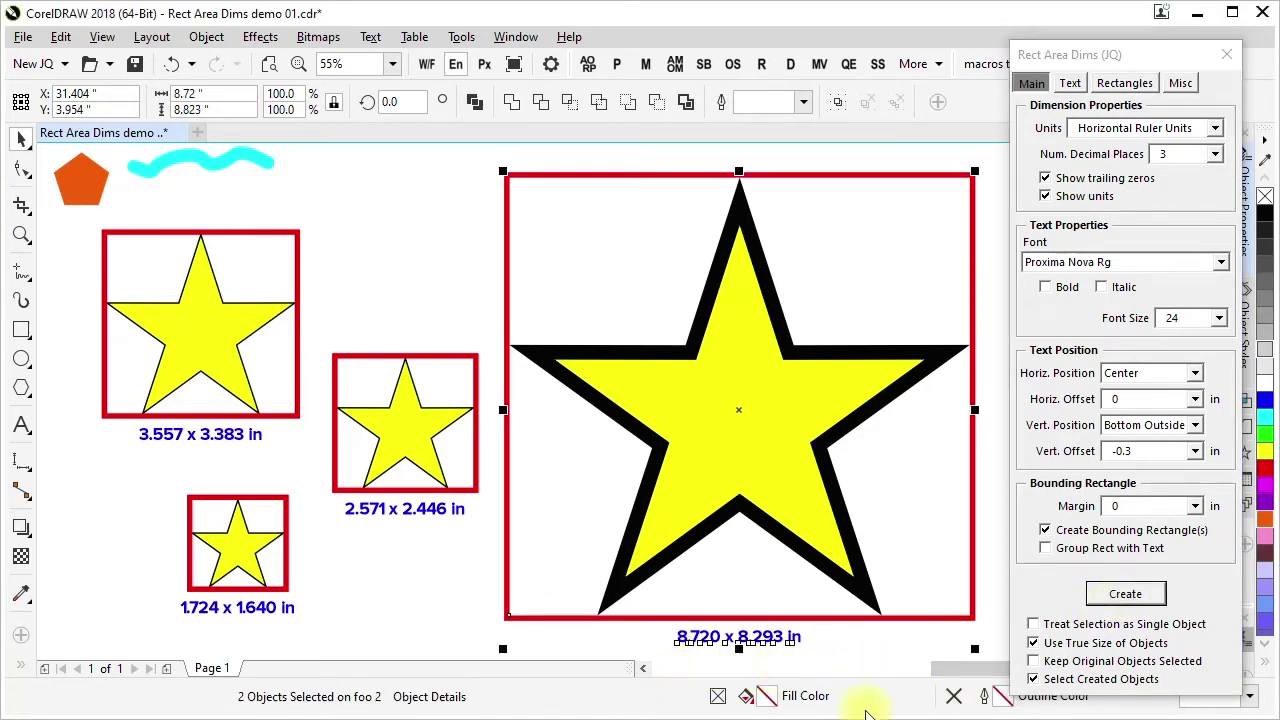
left_click(426, 628)
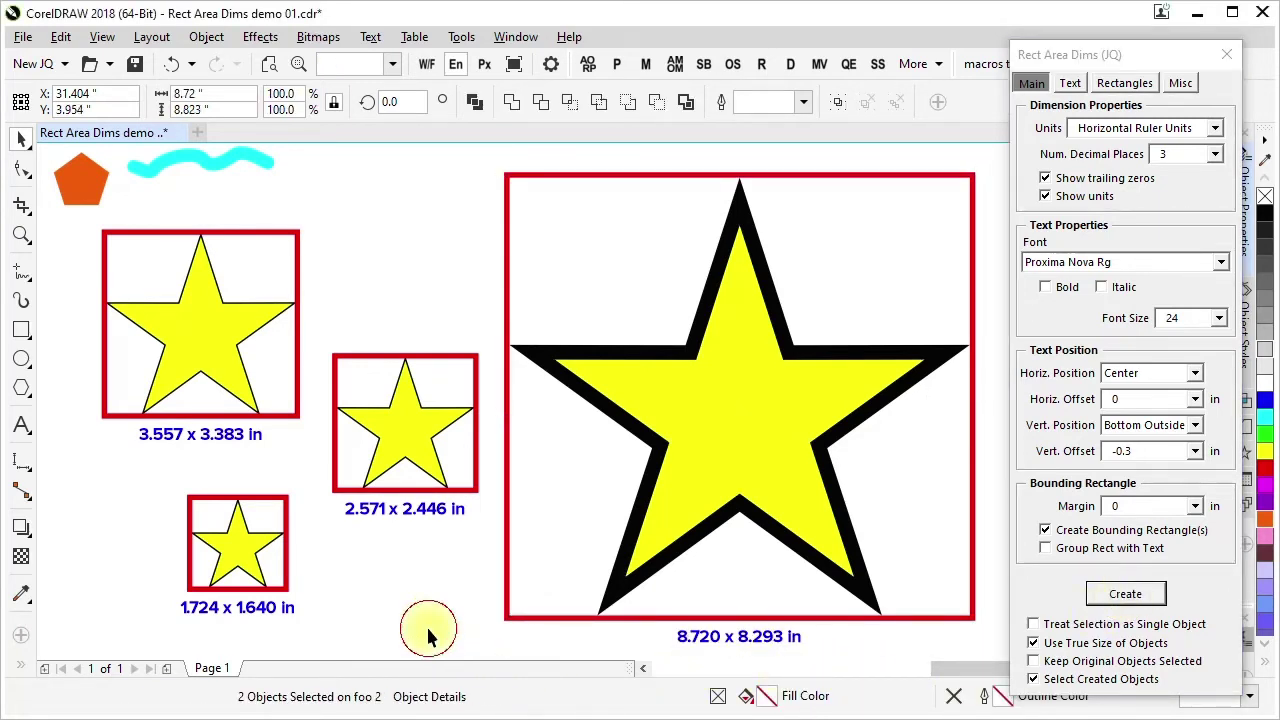
key("ctrl+z")
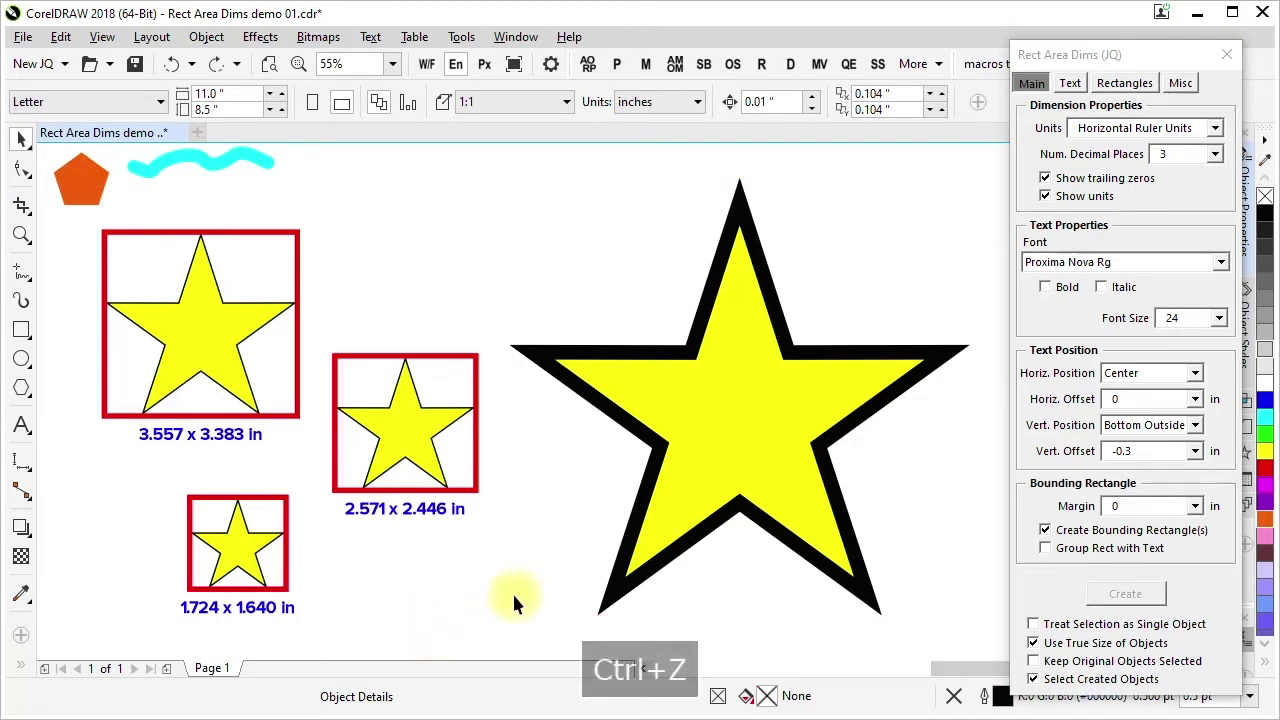
- With a 0.25 margin, box the large star and label it 8.720 x 8.293 in
left_click(1196, 507)
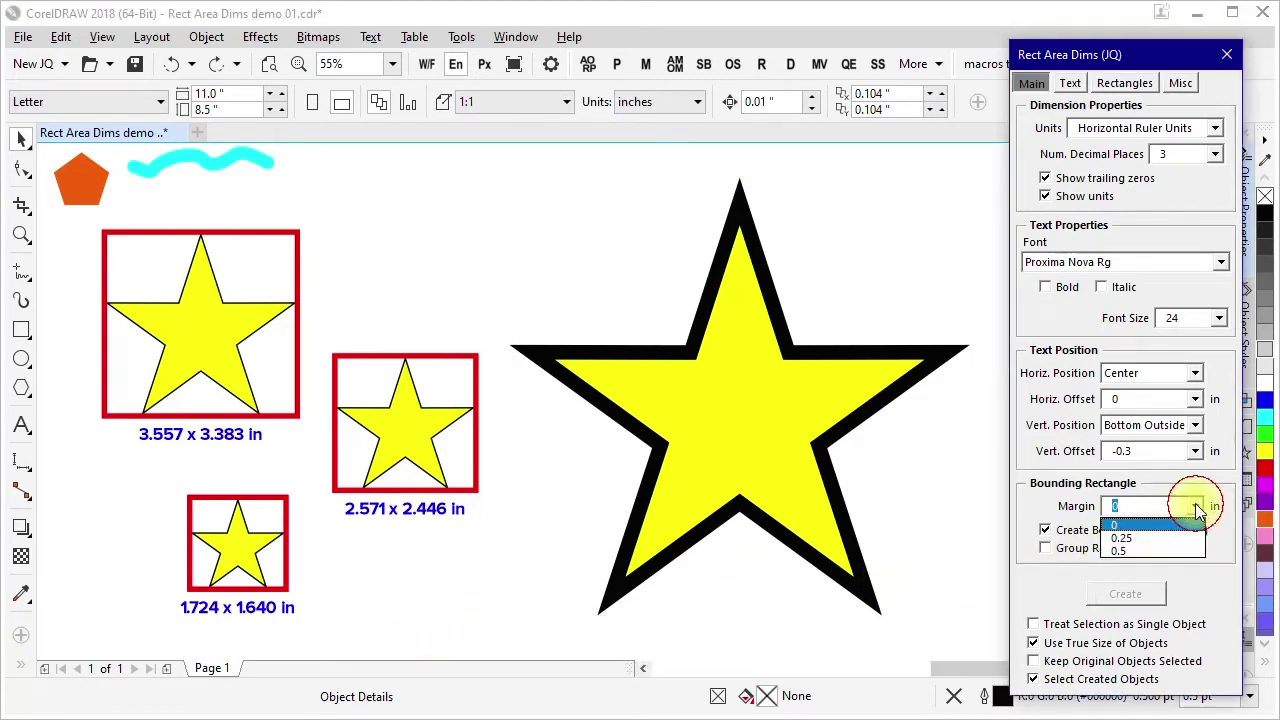
left_click(1125, 538)
left_click(838, 548)
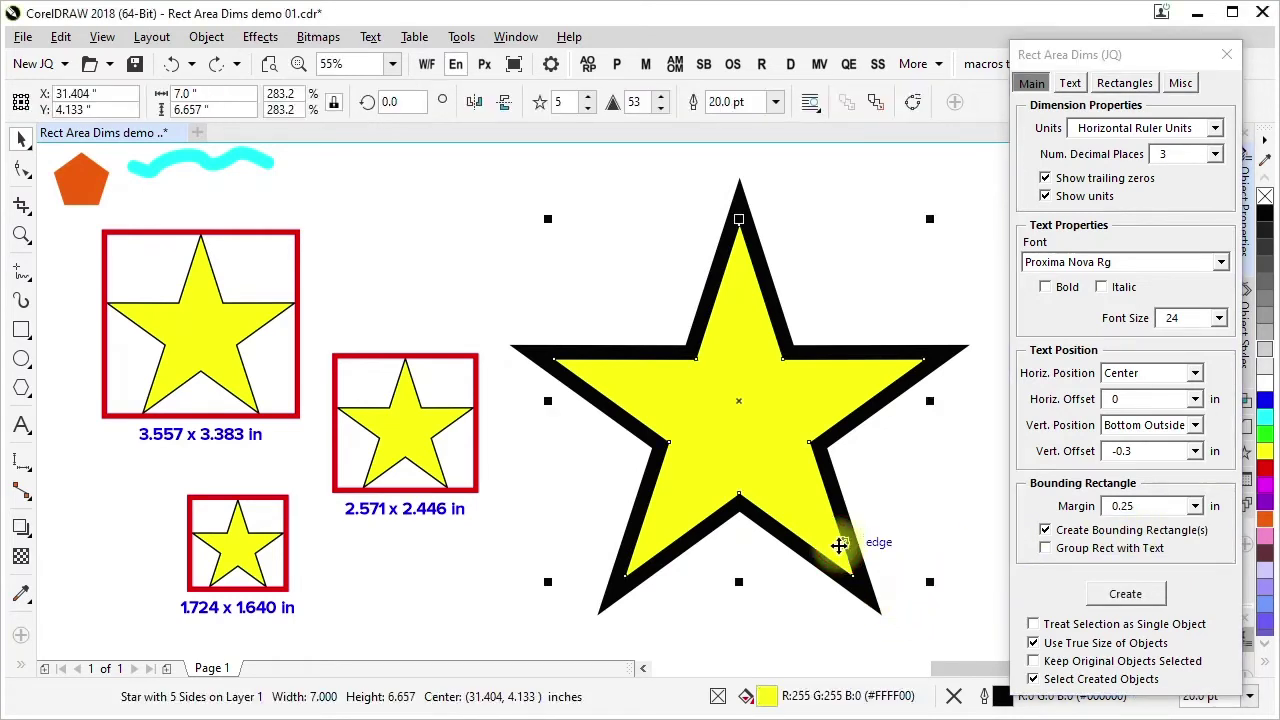
left_click(1123, 596)
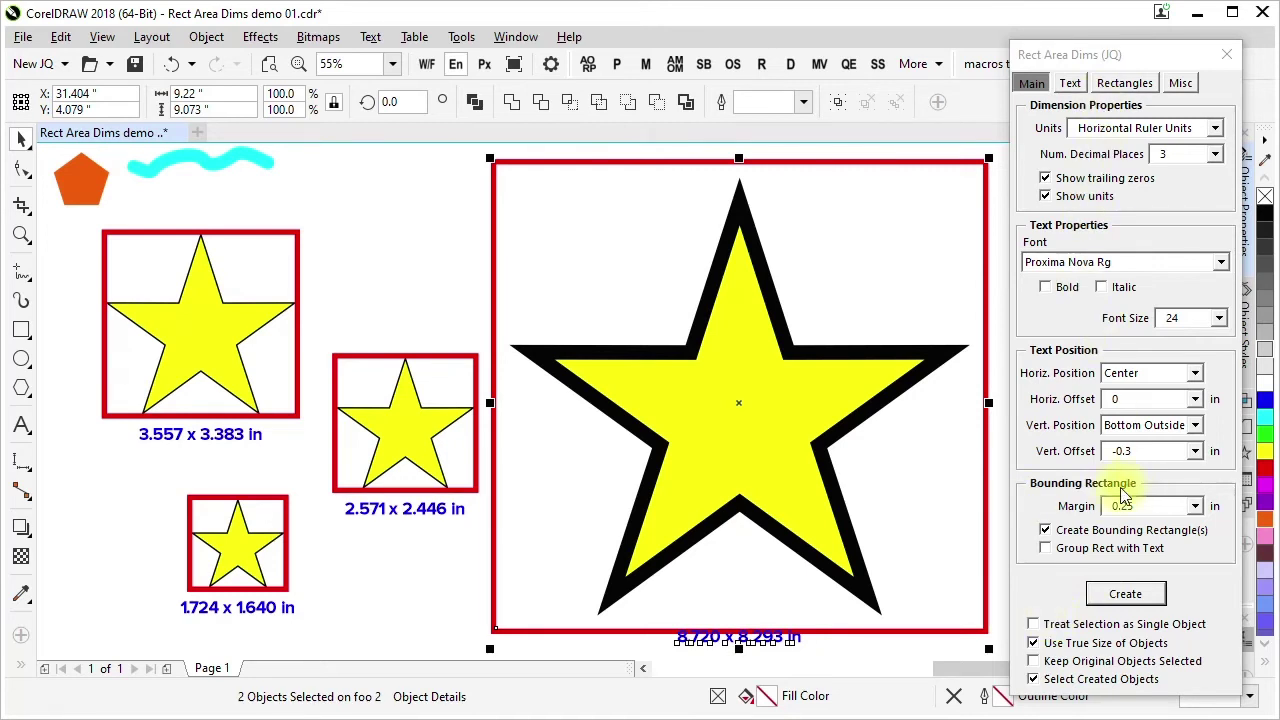
left_click(421, 571)
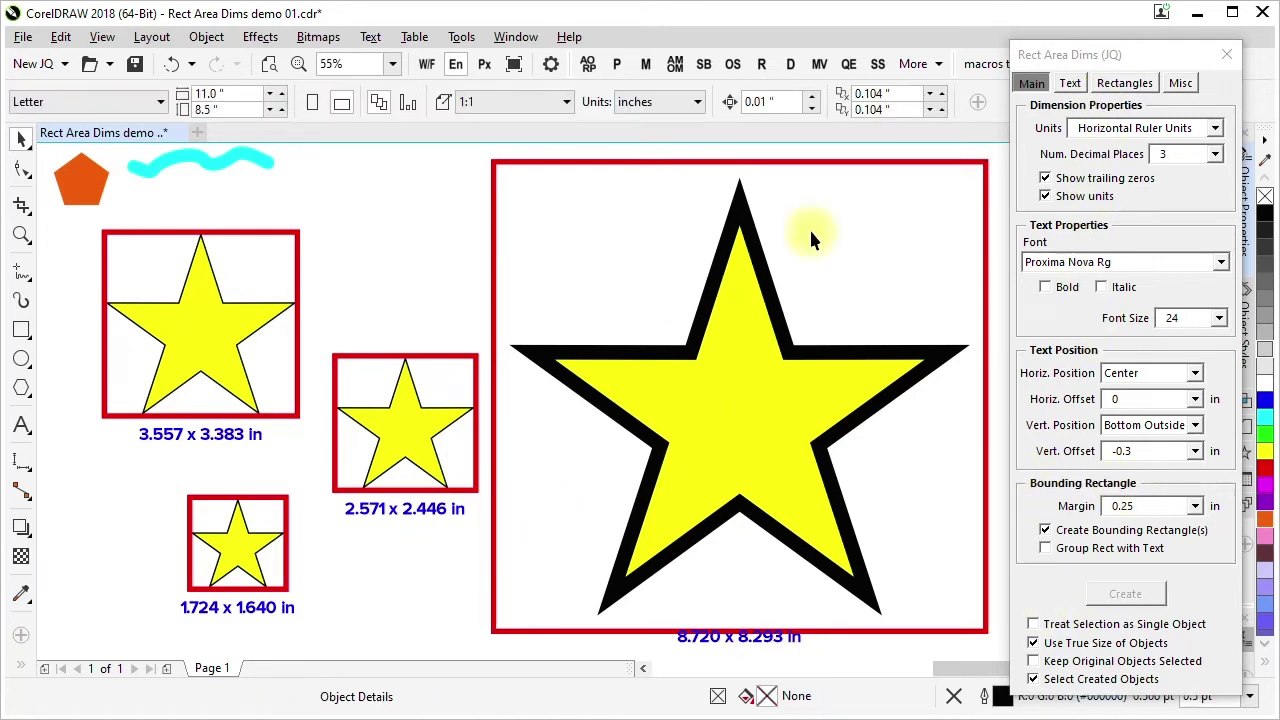
- Show the Text settings (colour R:0 G:0 B:255) and select the orange pentagon
left_click(1070, 85)
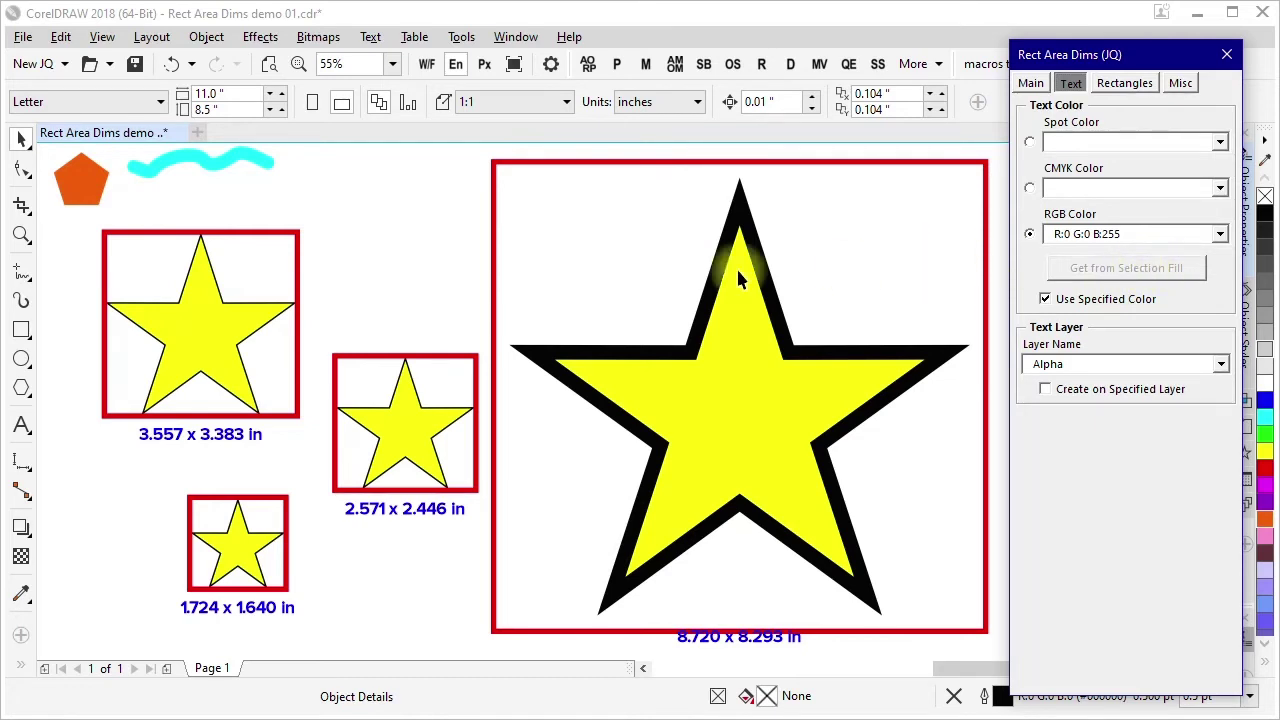
left_click(76, 186)
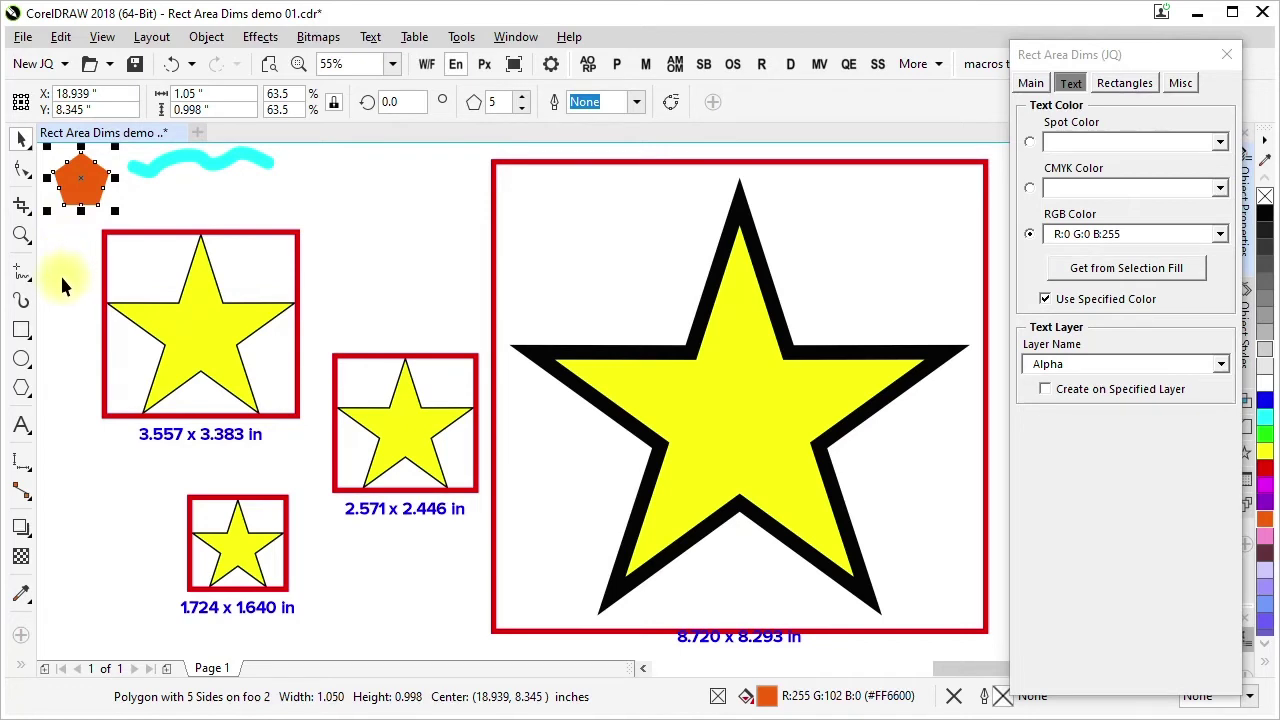
- Take text colour R:255 G:102 B:0 from the pentagon, then delete the star's old label and box
left_click(1146, 272)
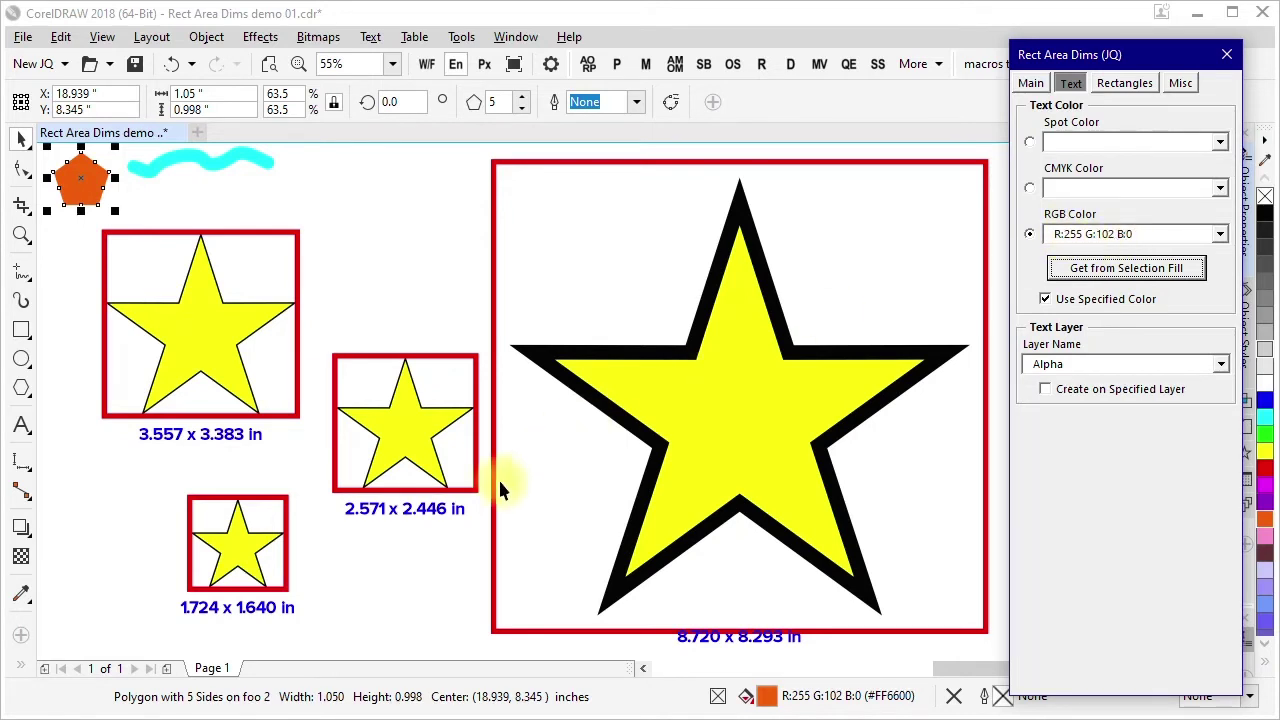
left_click(712, 643)
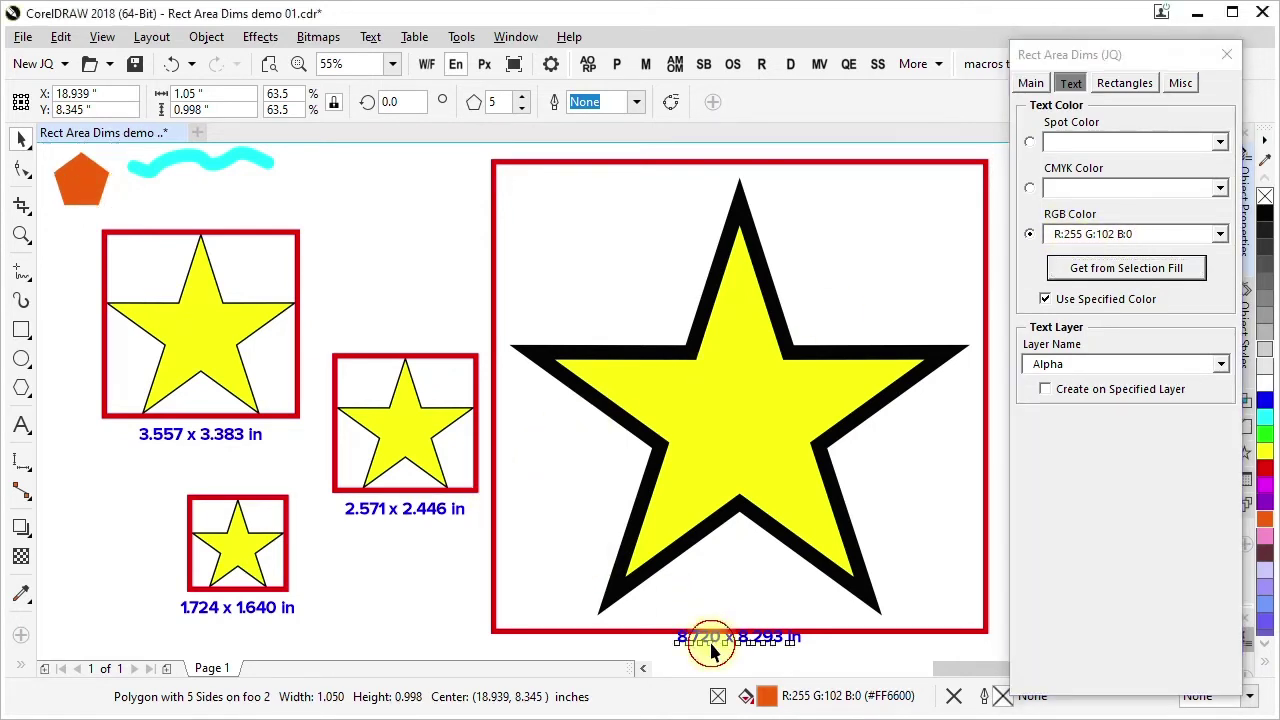
key("Delete")
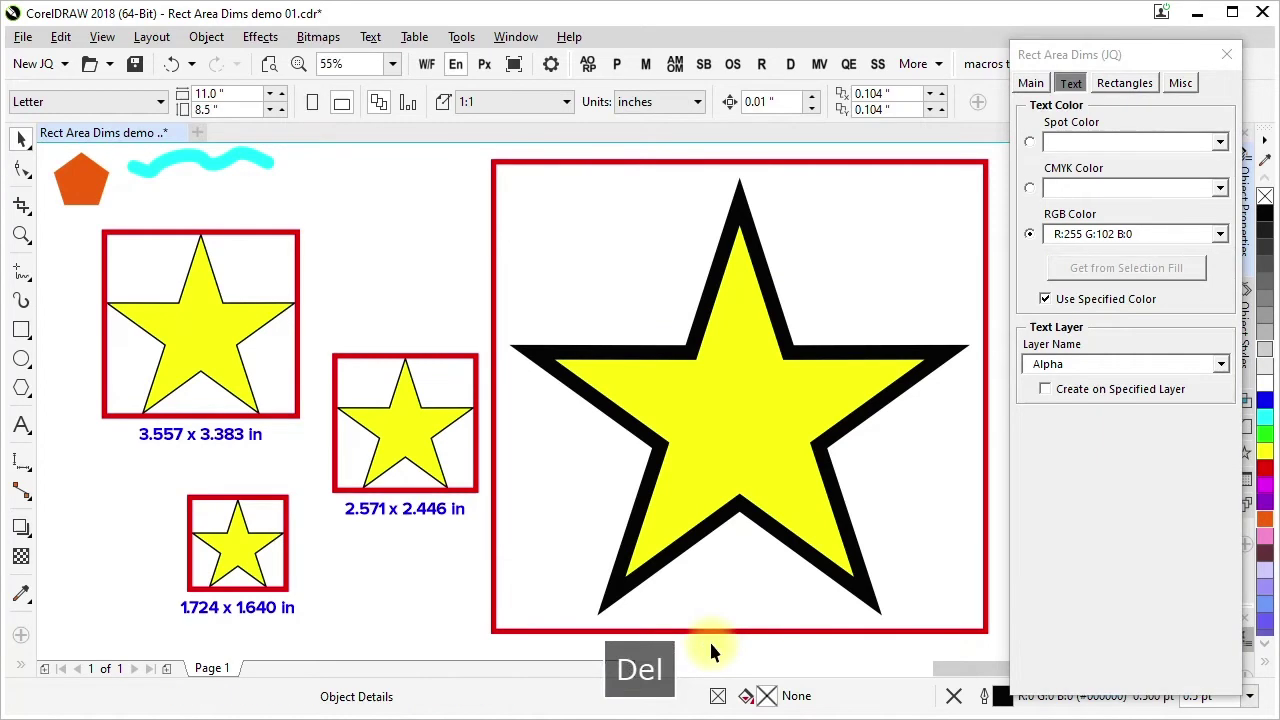
left_click(567, 163)
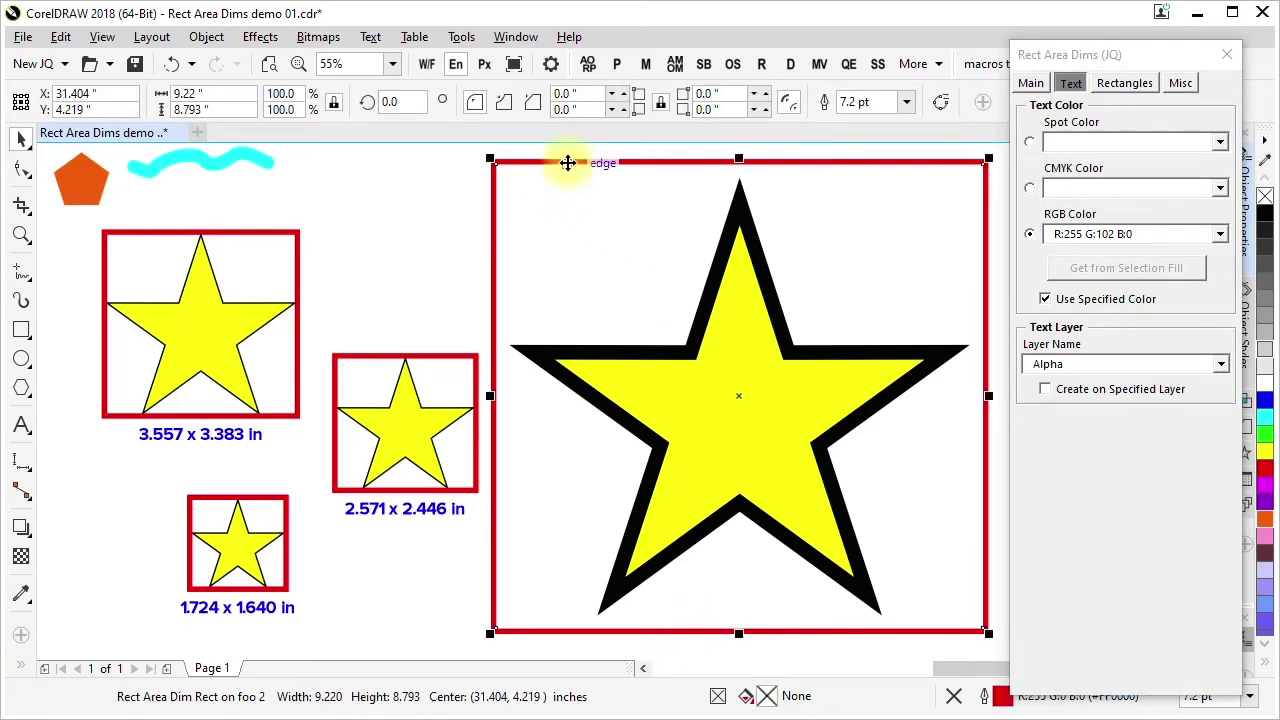
key("Delete")
- Recreate the large star's box with its 8.720 x 8.293 in label in orange
left_click(790, 378)
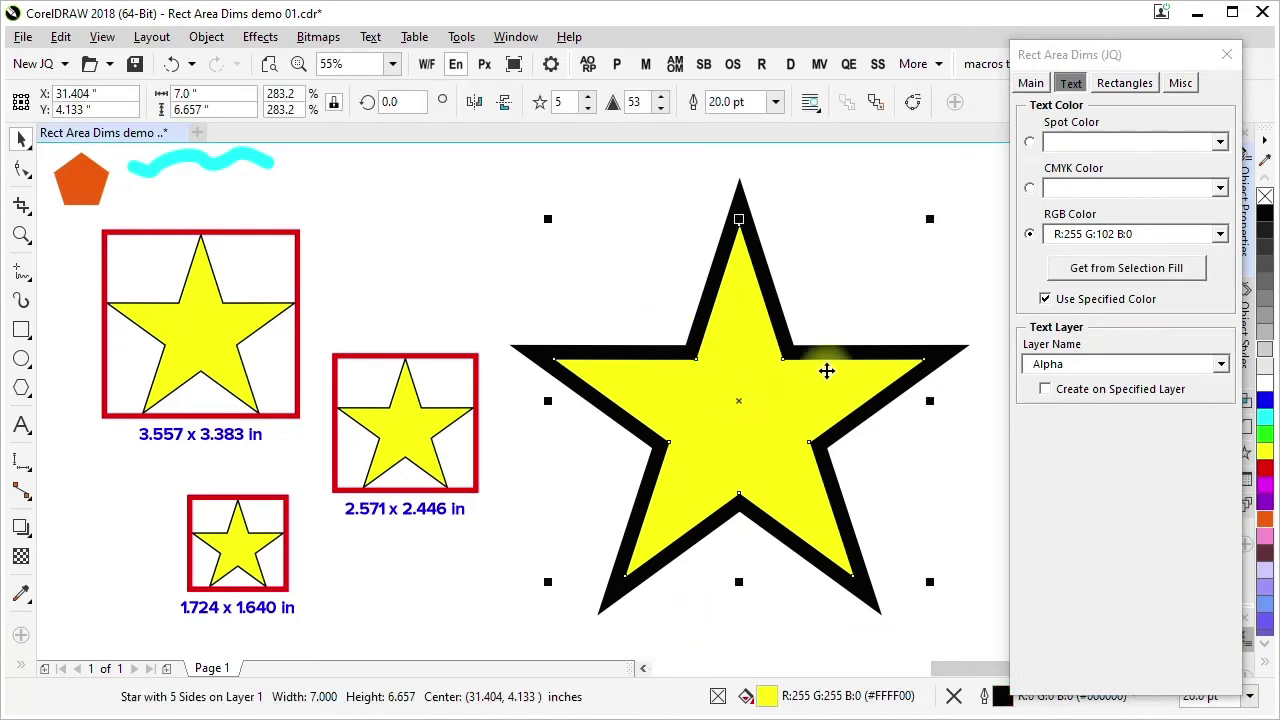
left_click(1030, 84)
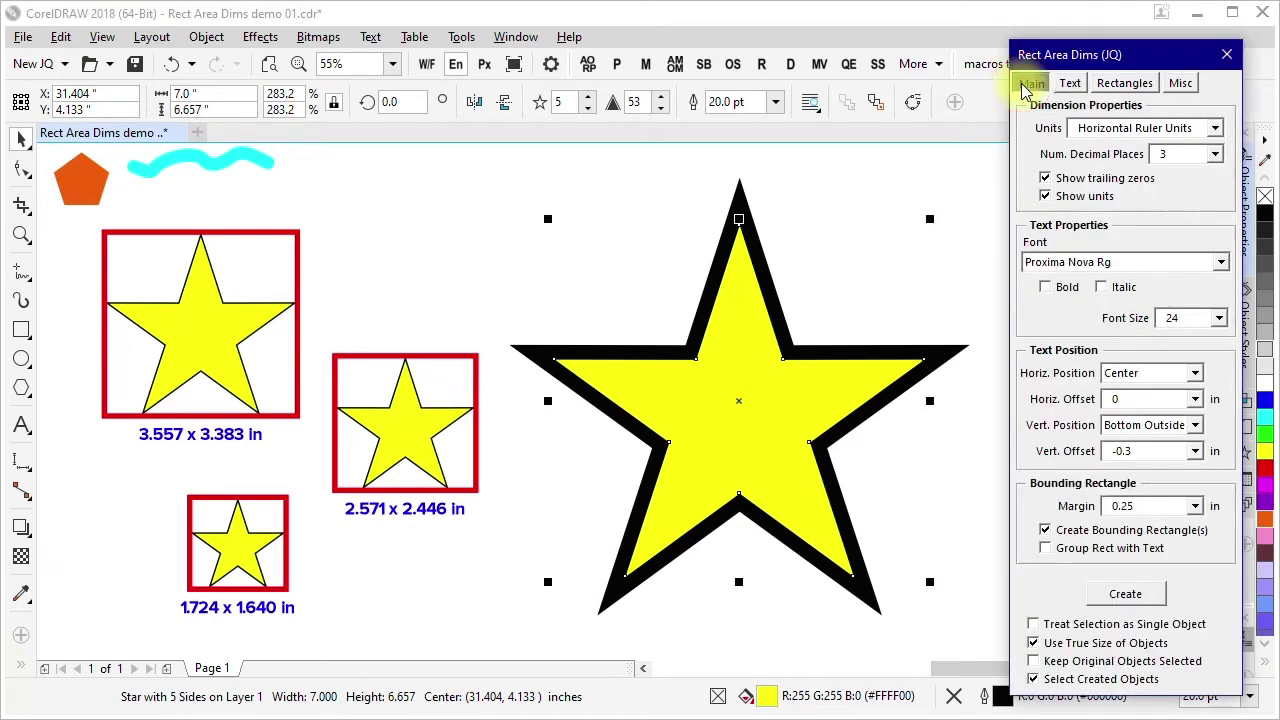
left_click(1125, 593)
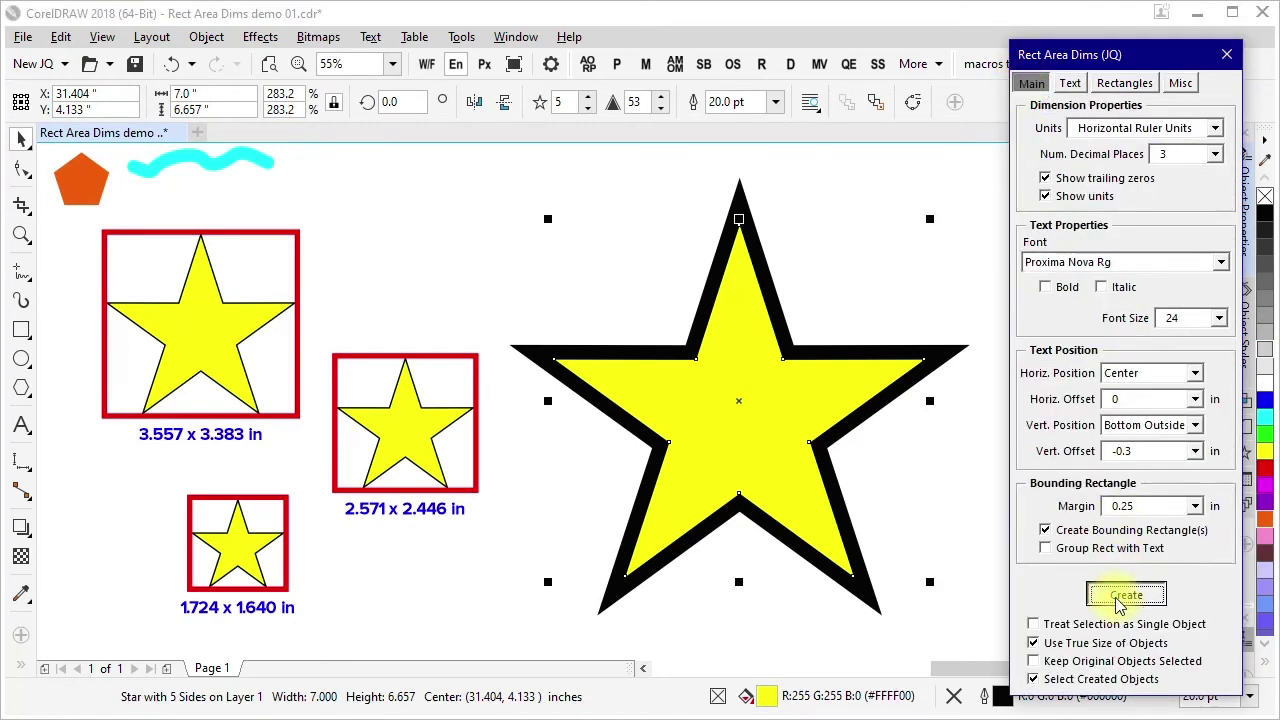
left_click(437, 590)
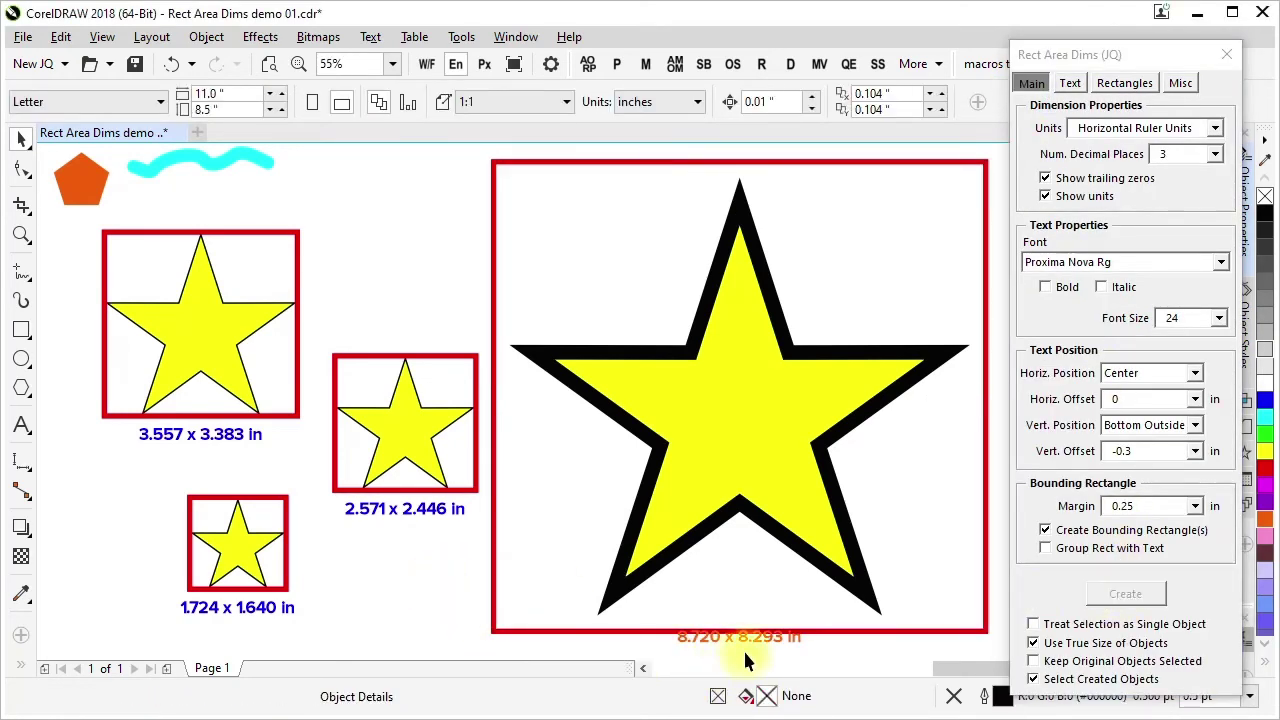
left_click(1074, 83)
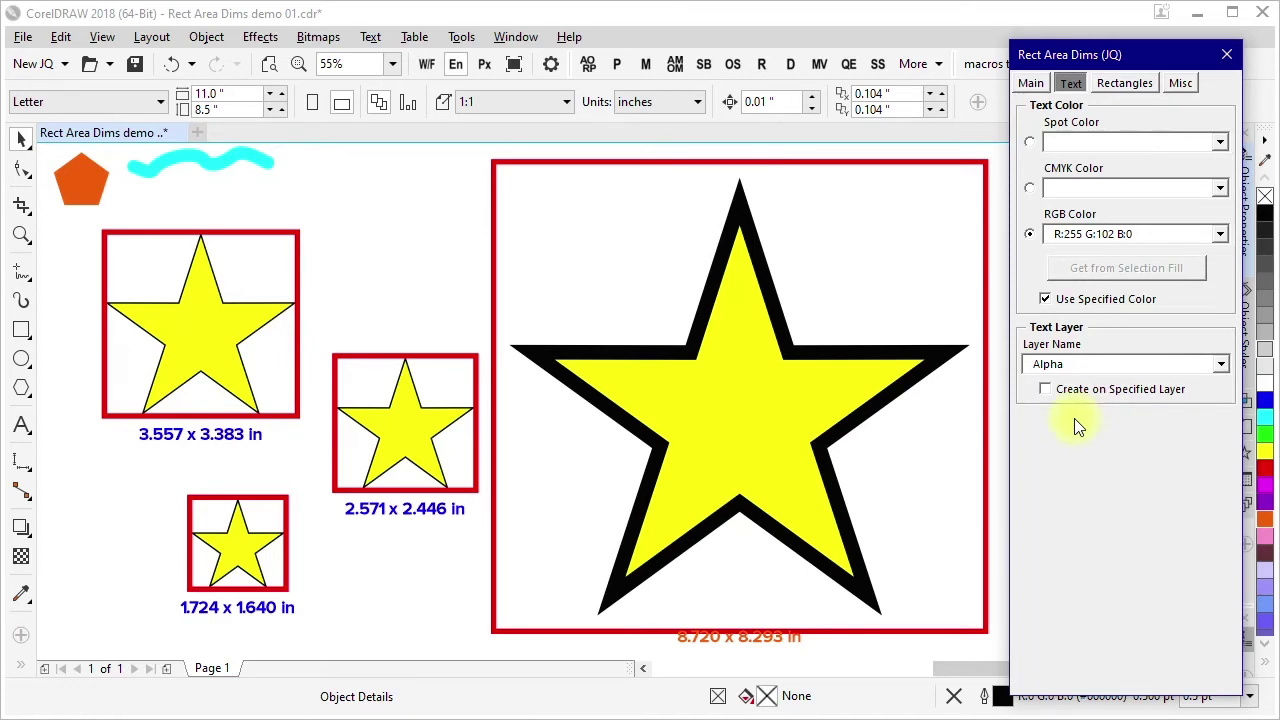
- Copy the cyan curve's outline colour R:0 G:255 B:255 and 0.25 in width to rectangle settings
left_click(1124, 85)
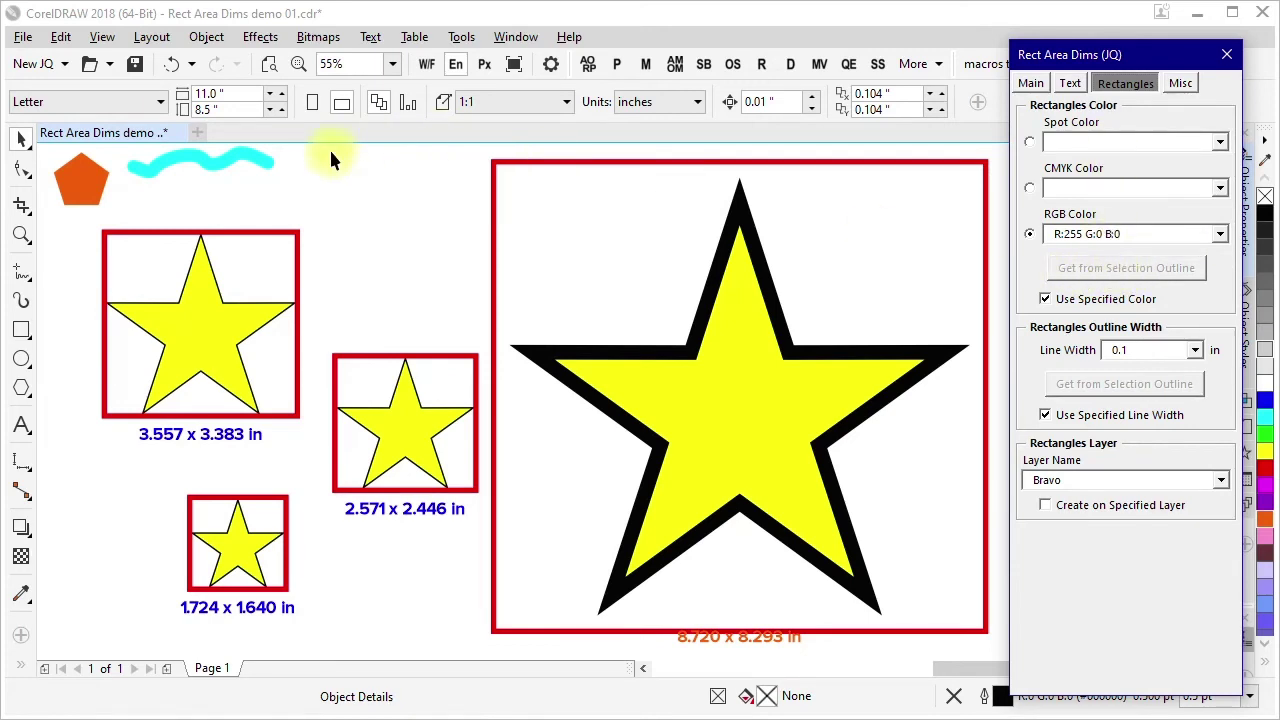
left_click(236, 160)
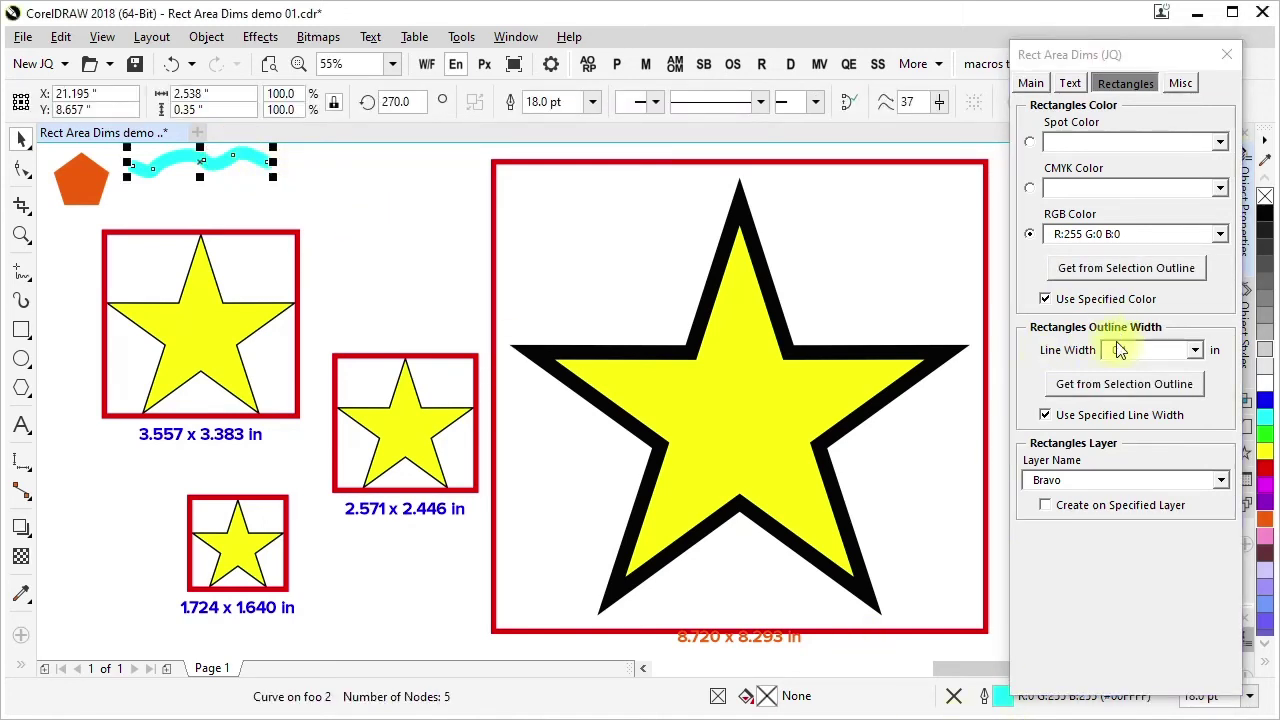
left_click(1145, 270)
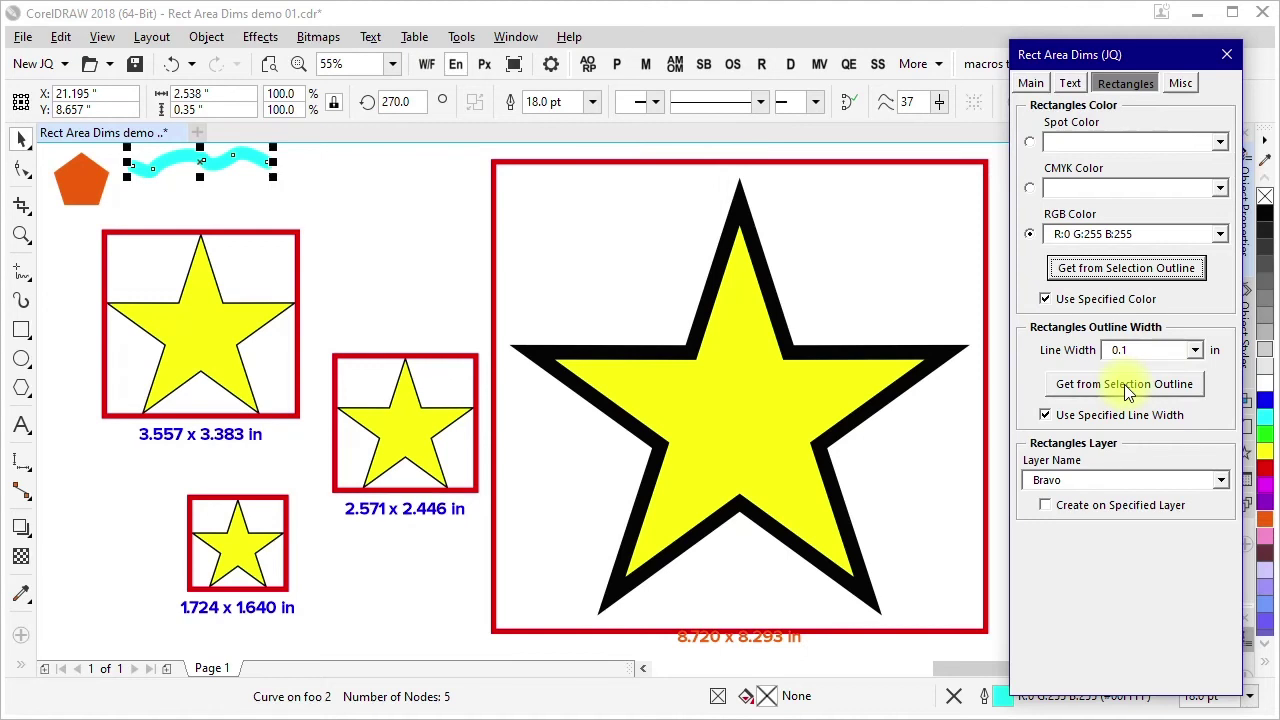
left_click(1128, 390)
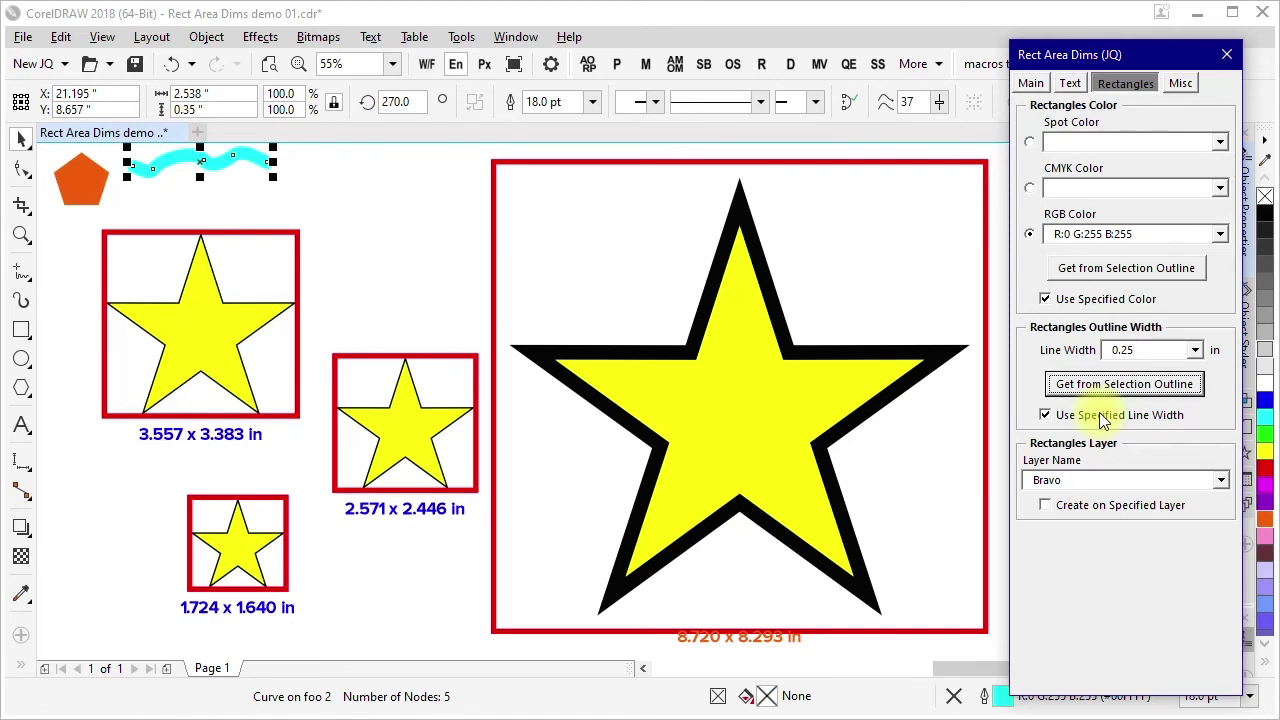
- From the Misc tab, delete all Rect Area Dim rectangles and then all Rect Area Dim text
left_click(1180, 87)
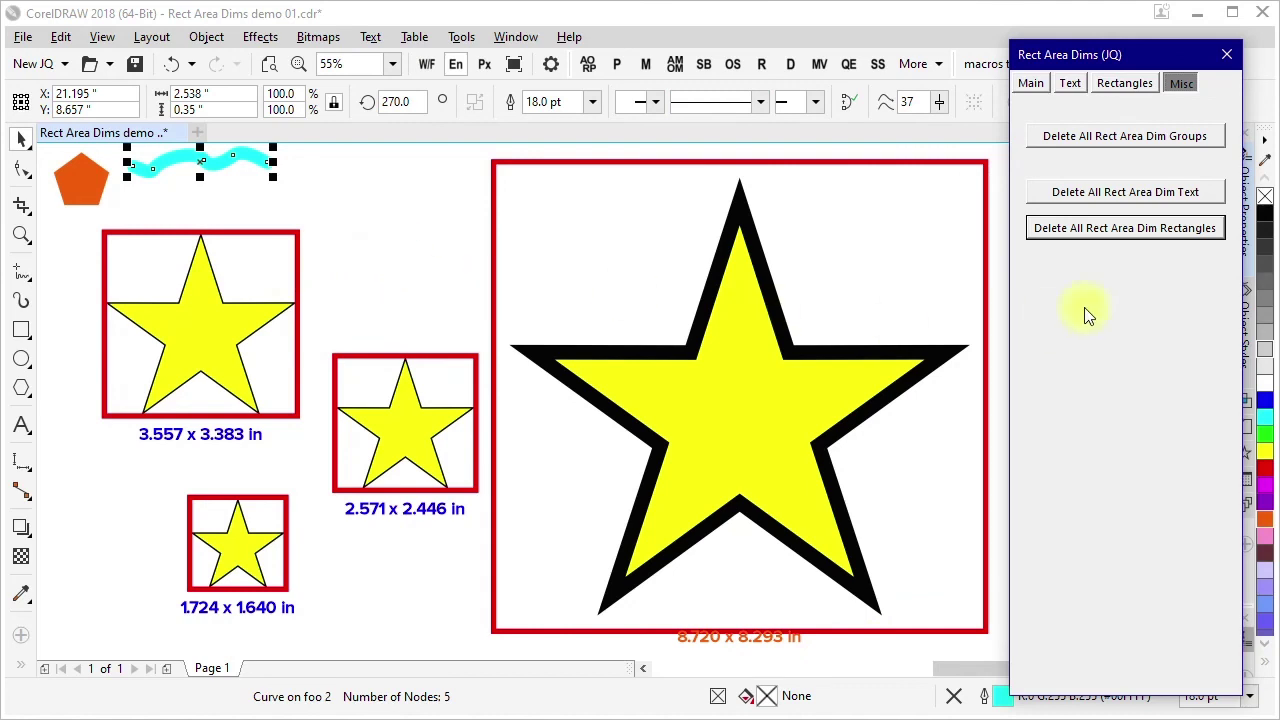
left_click(1113, 226)
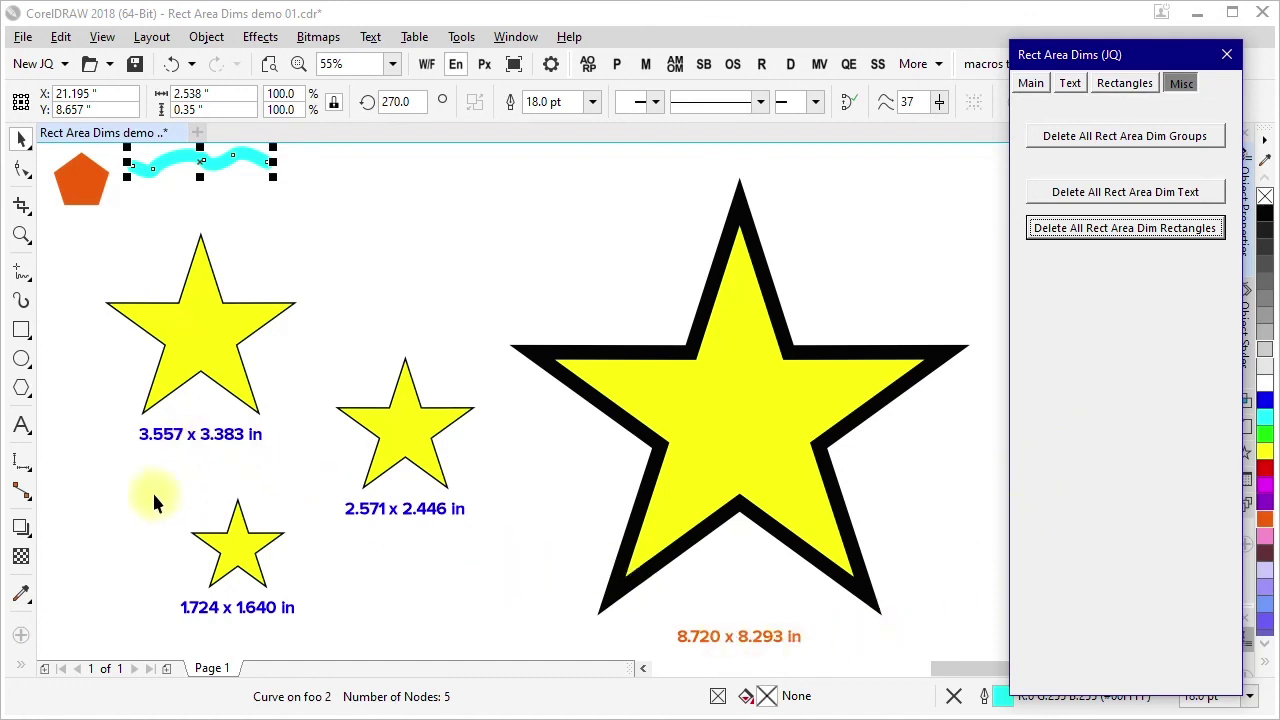
left_click(1080, 192)
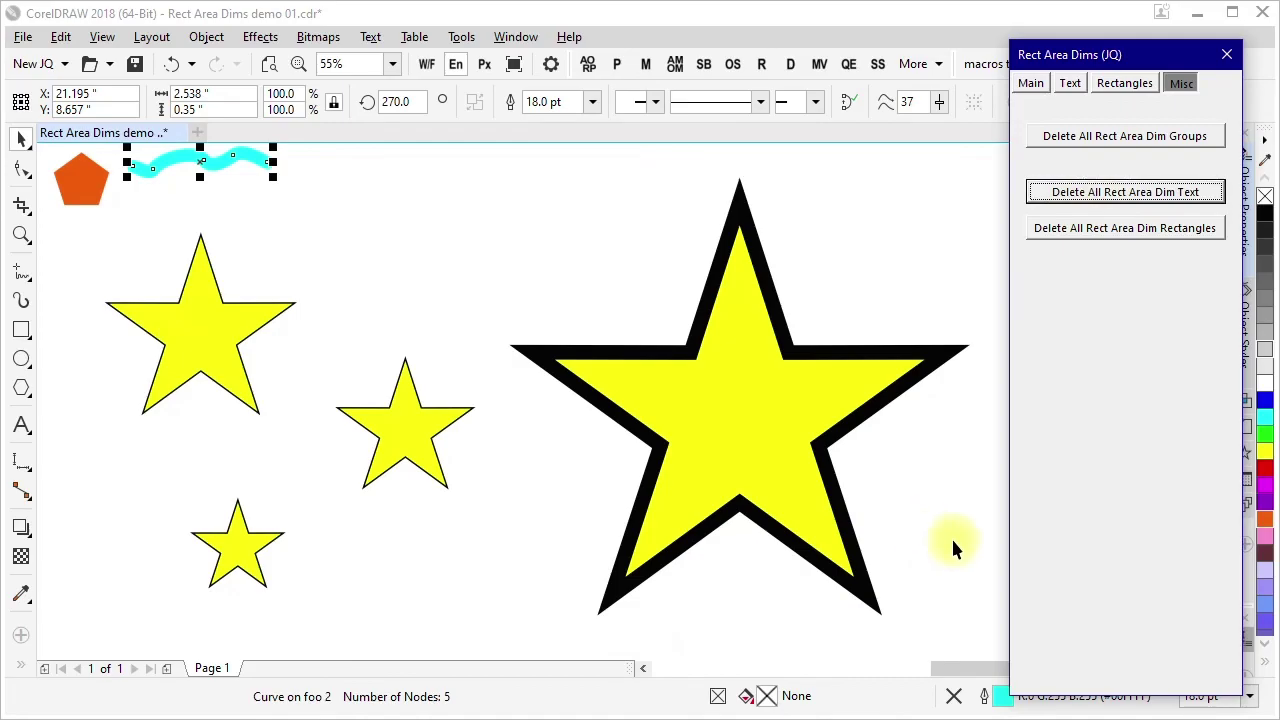